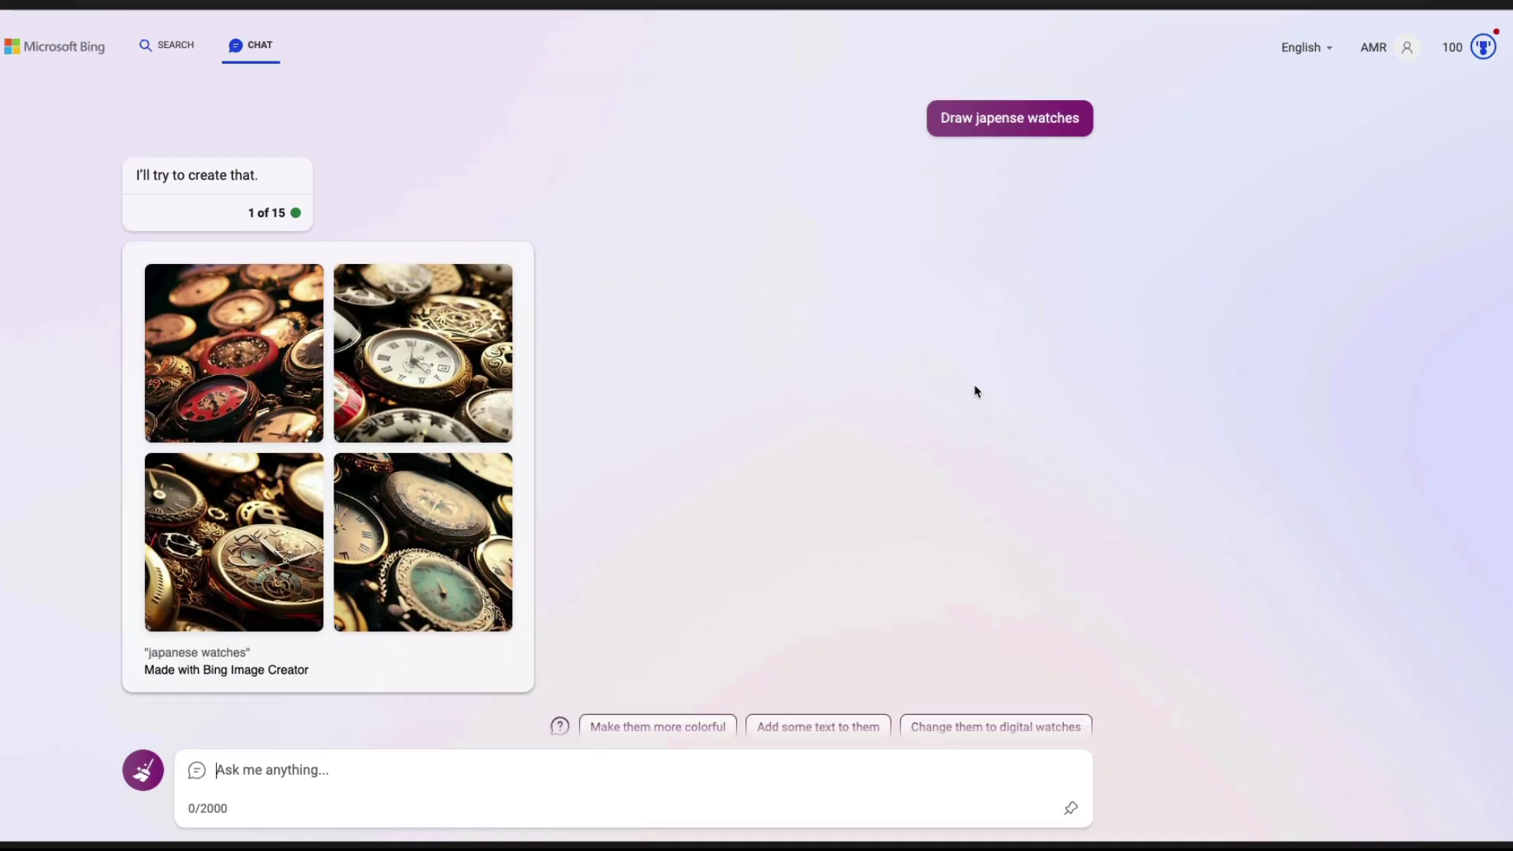
Ask Bing to make the watches look green, getting four green-toned watch images.
scroll(787, 392, up, 3)
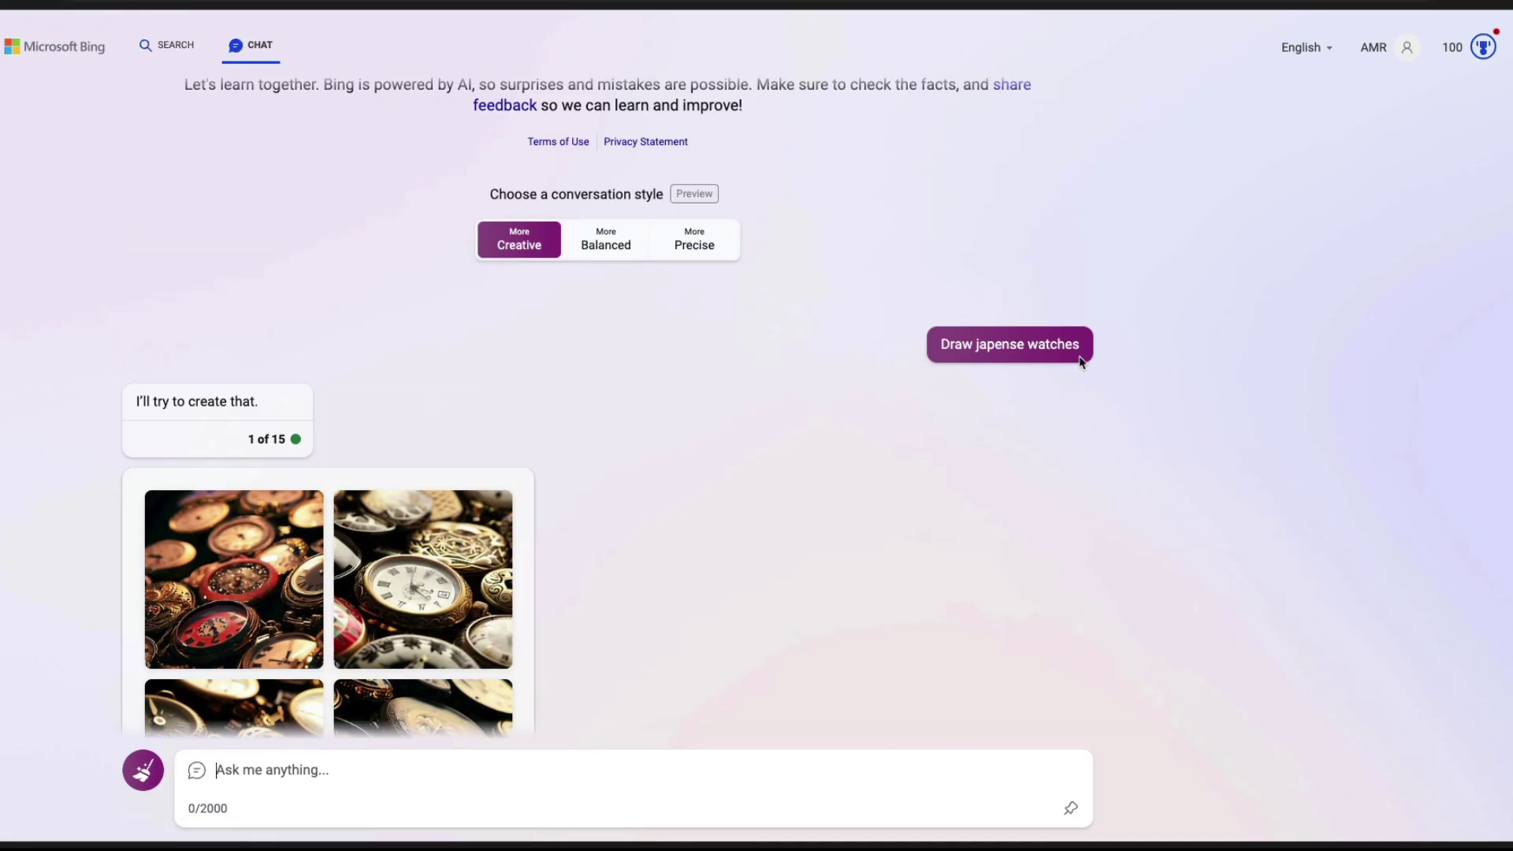
scroll(682, 558, down, 3)
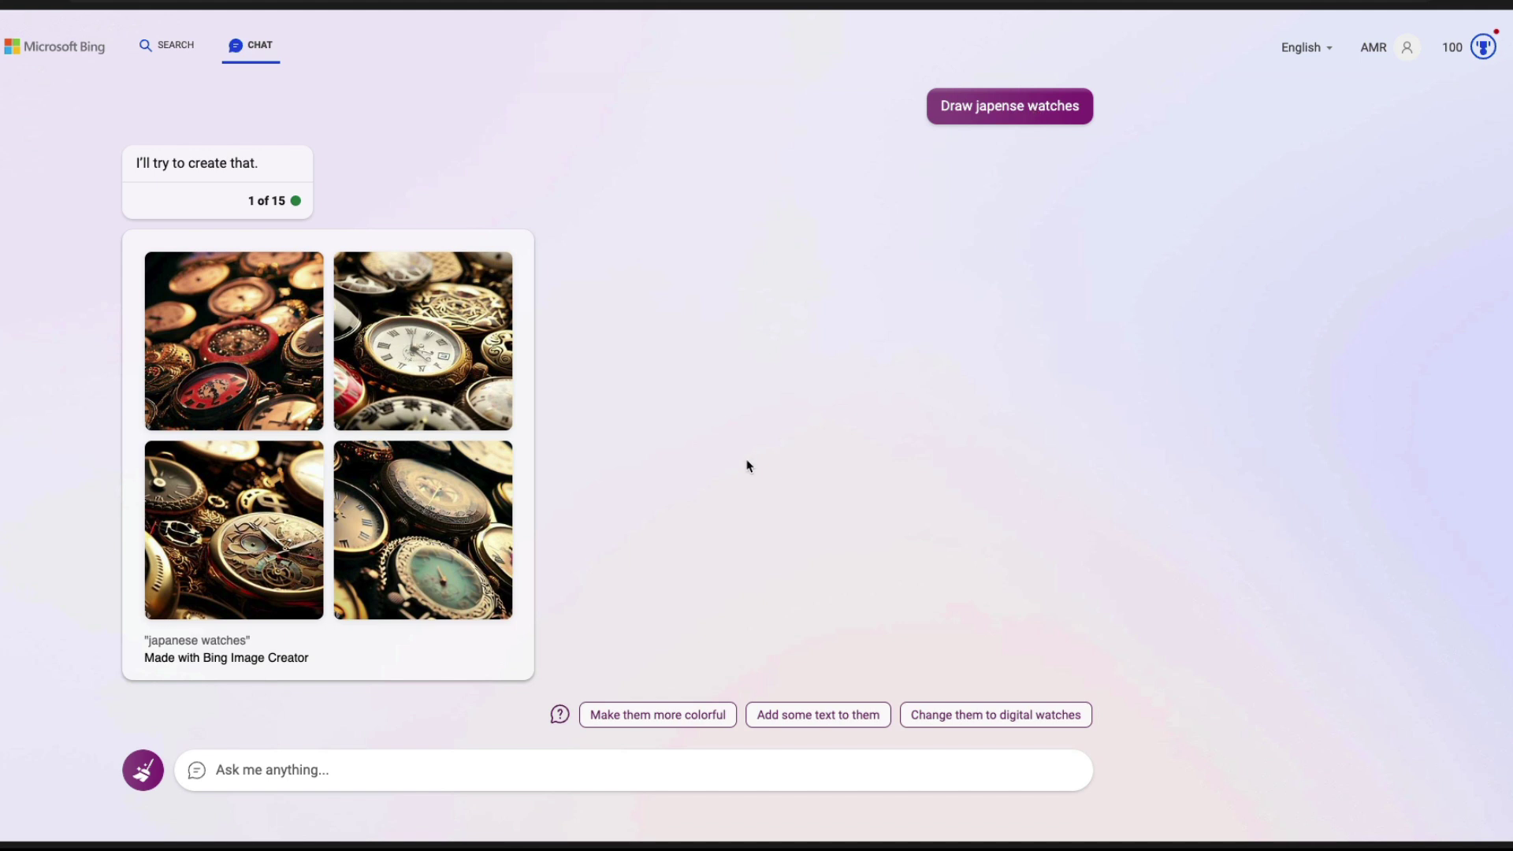
click(461, 768)
text(can )
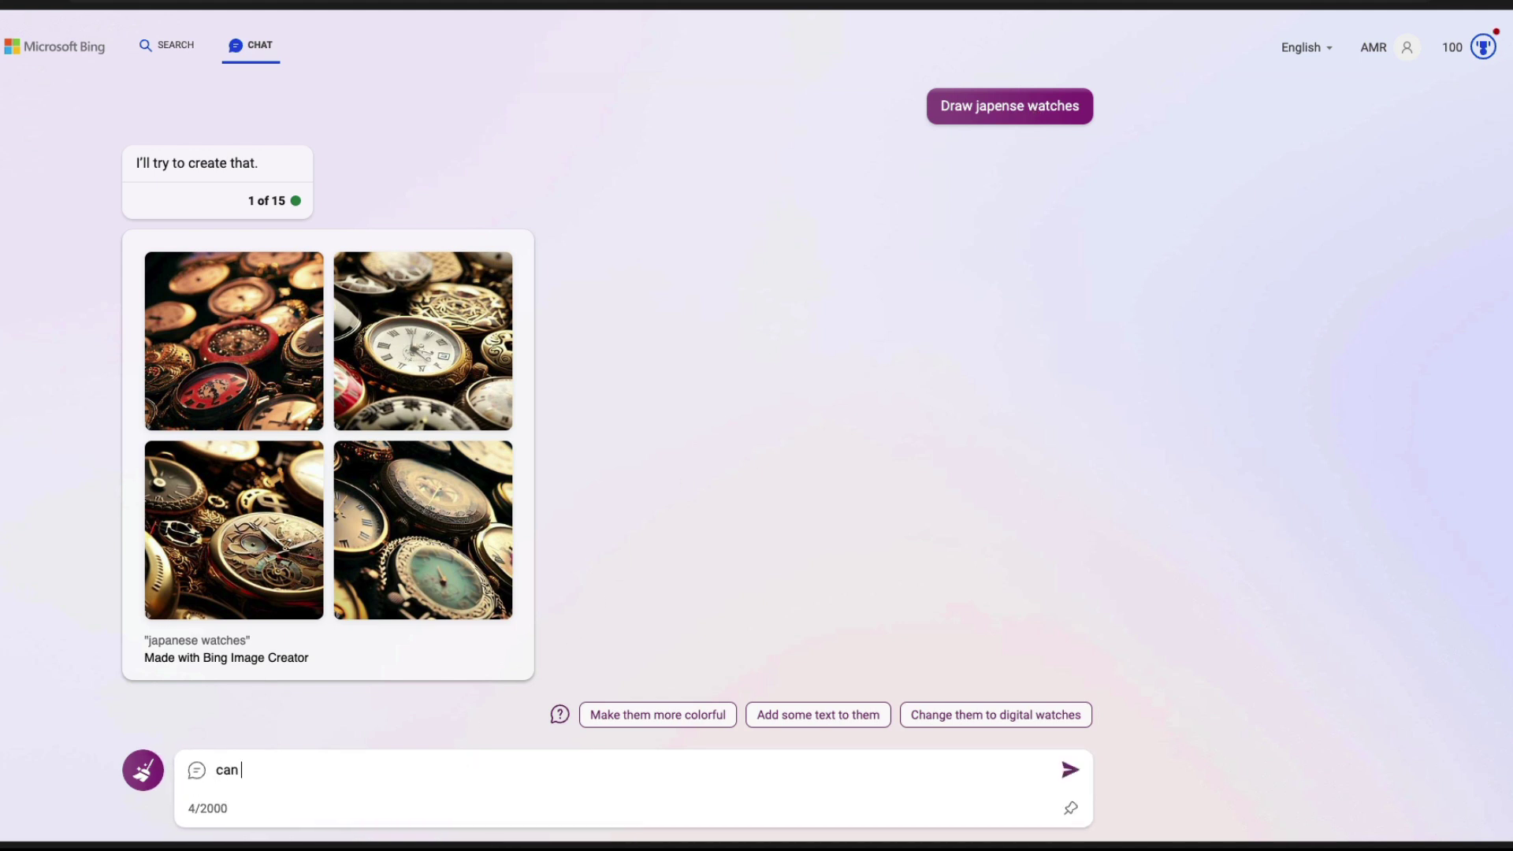
text(you make them look great)
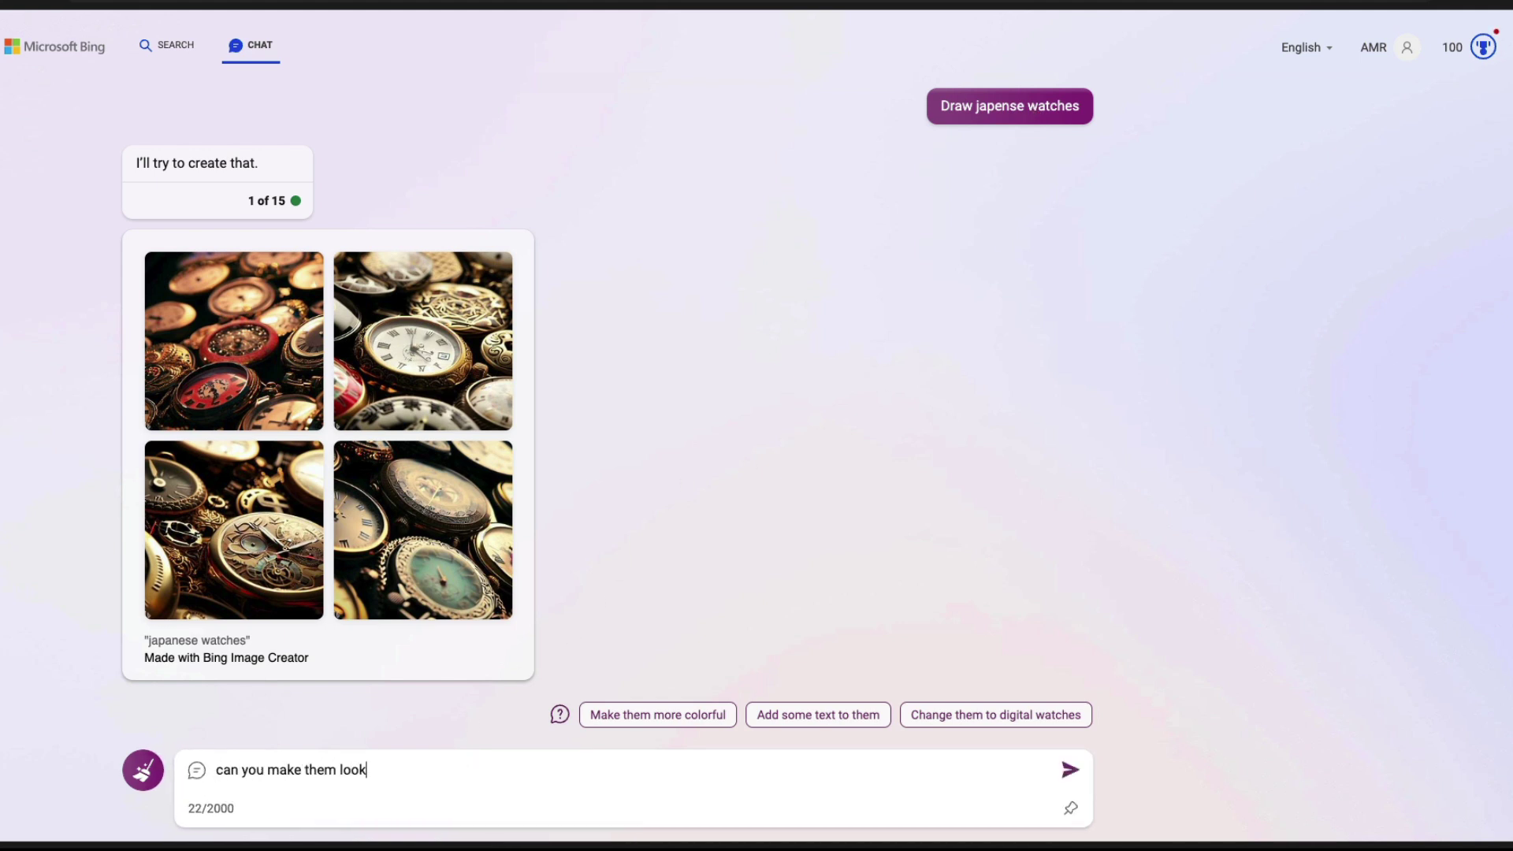
key(Return)
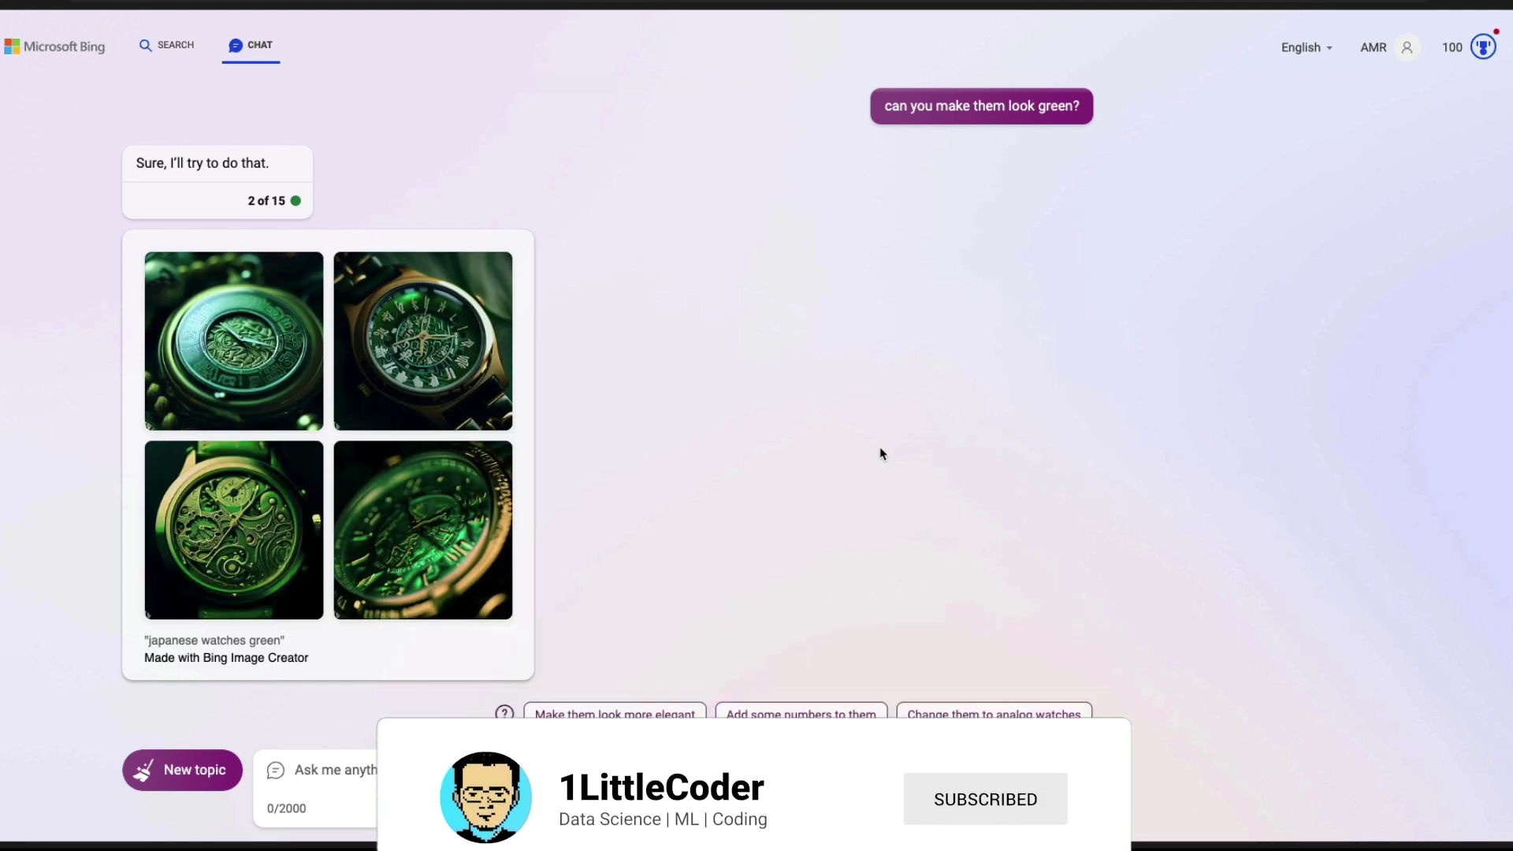
mouse_move(413, 516)
mouse_down()
mouse_move(707, 505)
mouse_move(412, 516)
mouse_up()
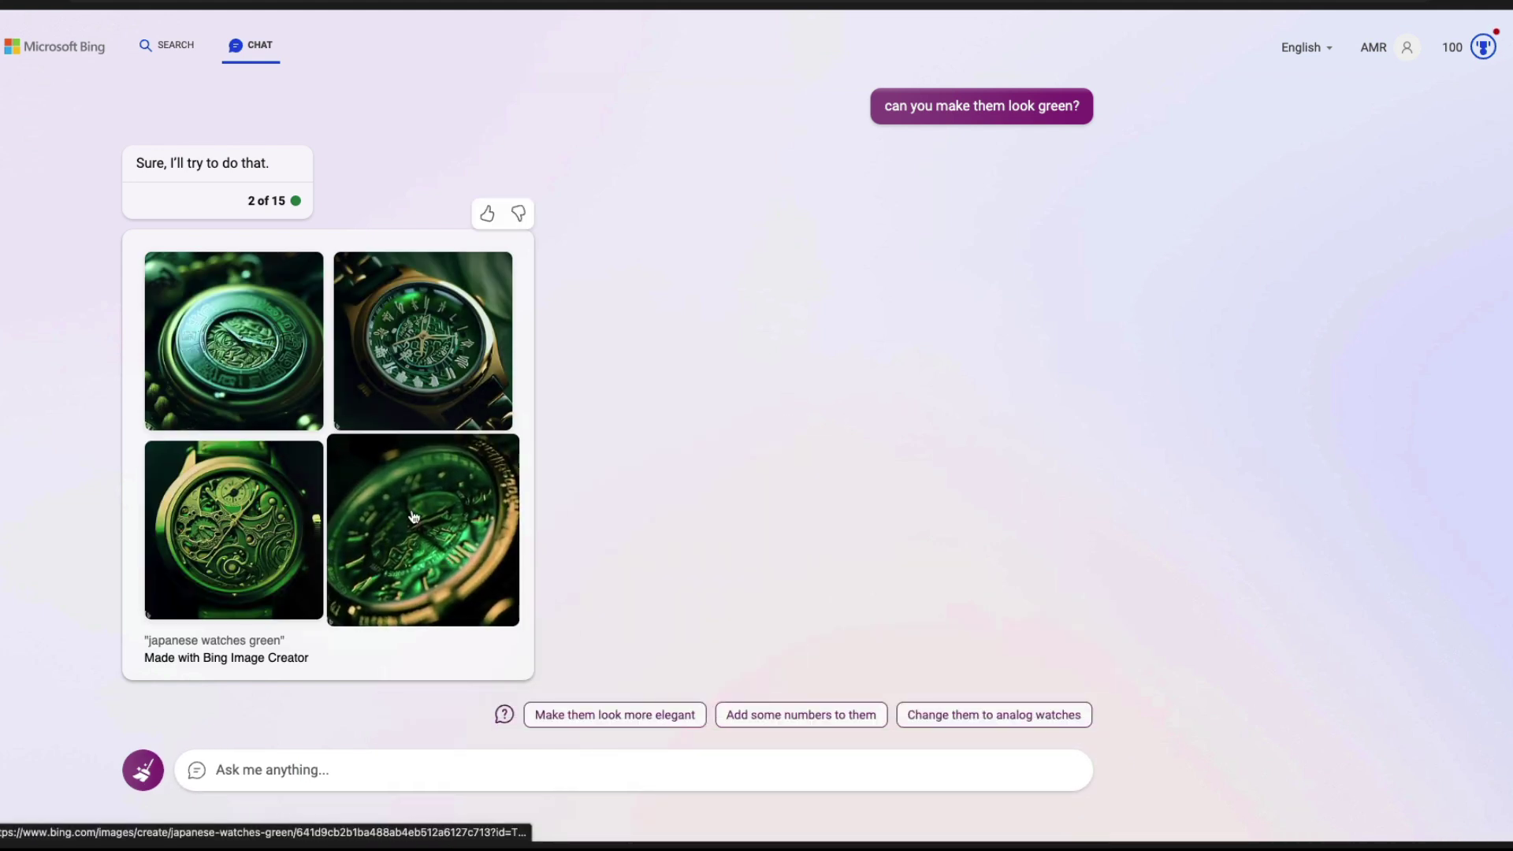
click(412, 516)
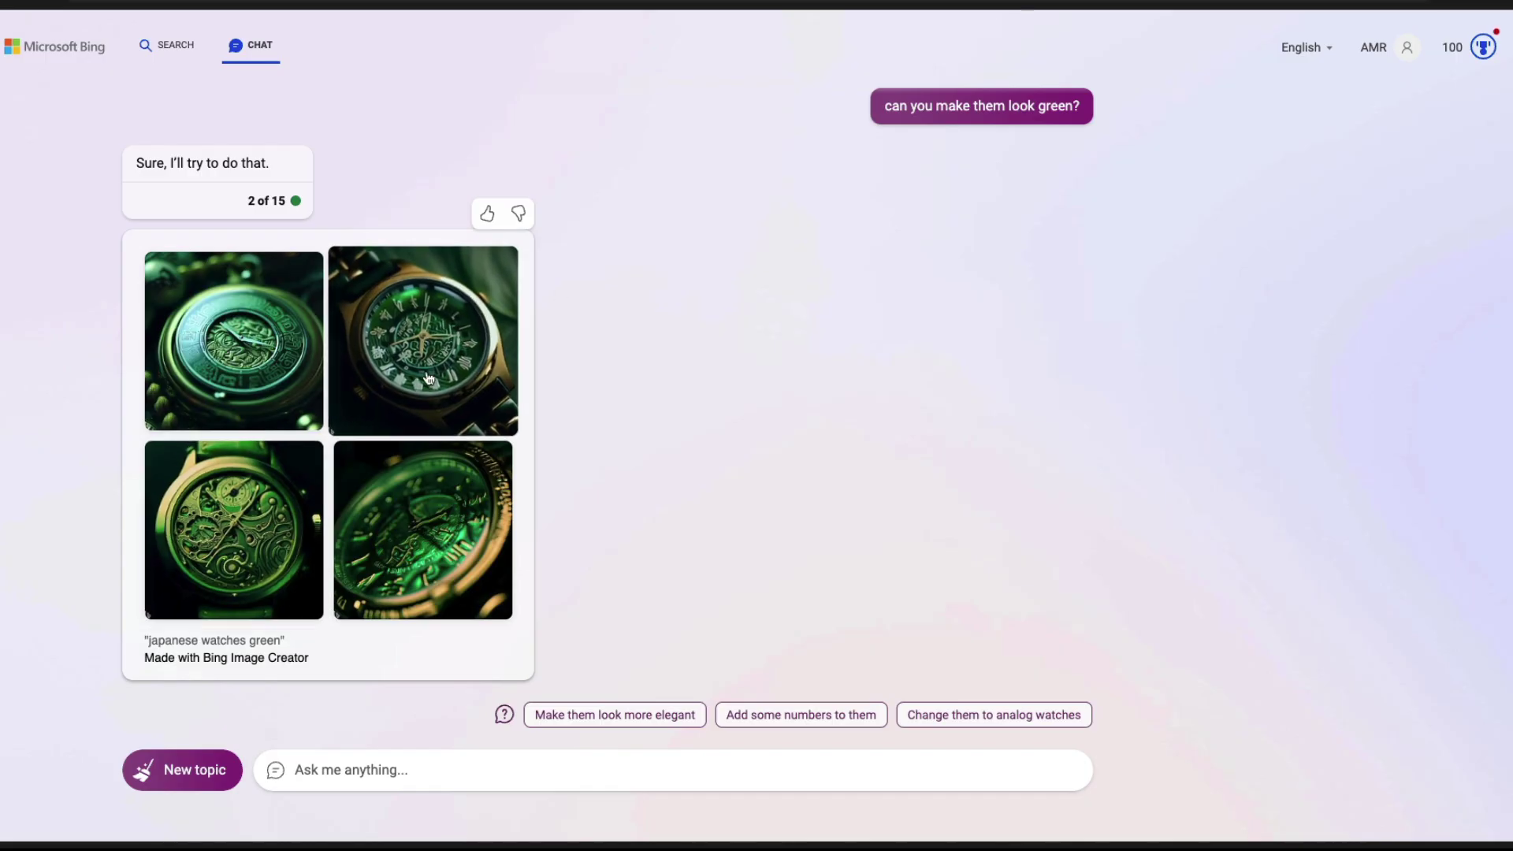
click(430, 378)
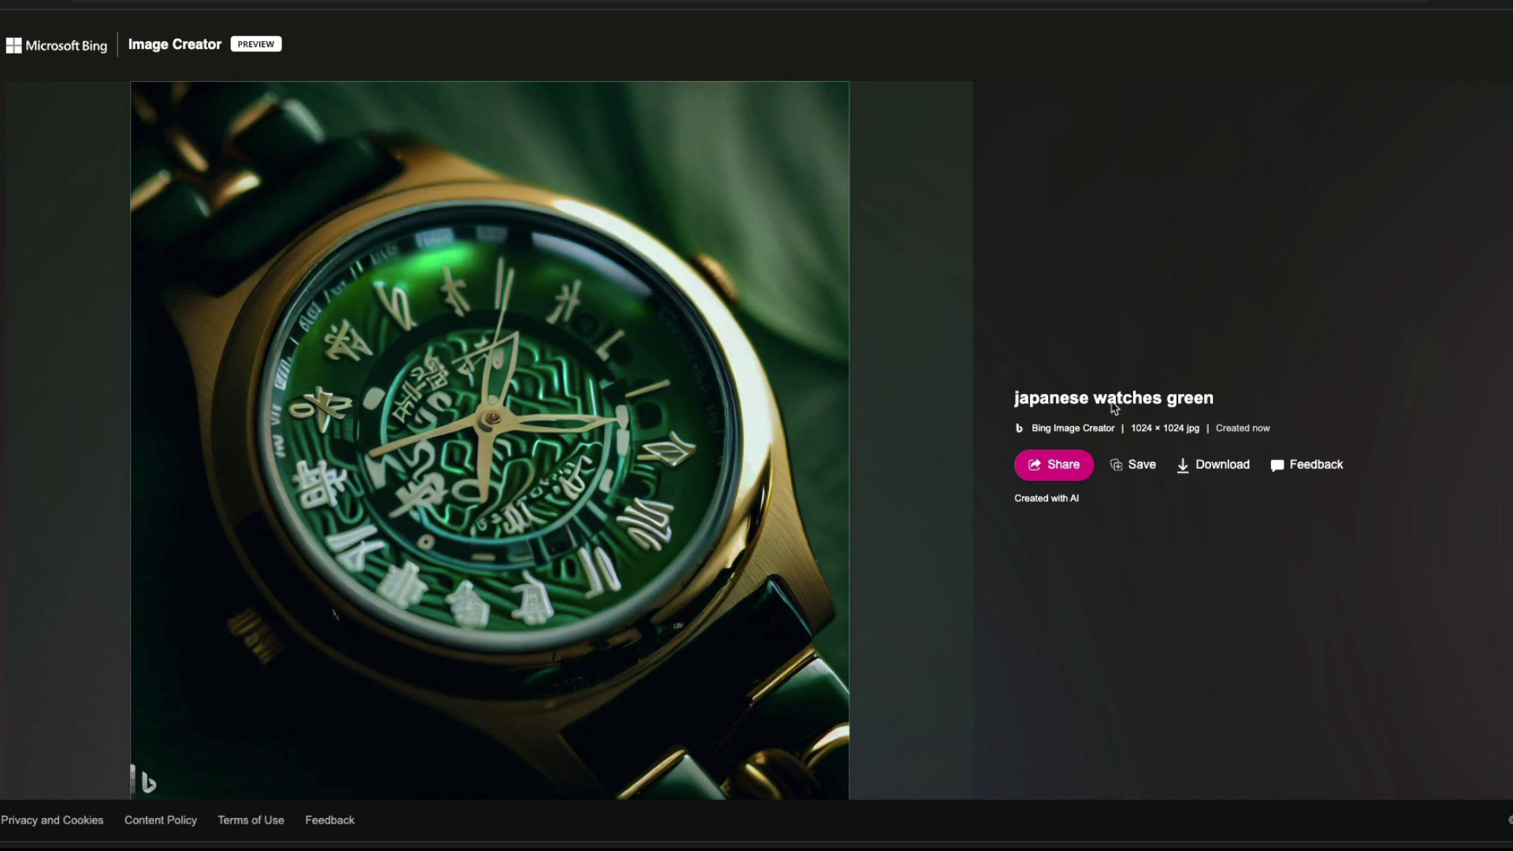
drag(1131, 429, 1204, 430)
key(ctrl+w)
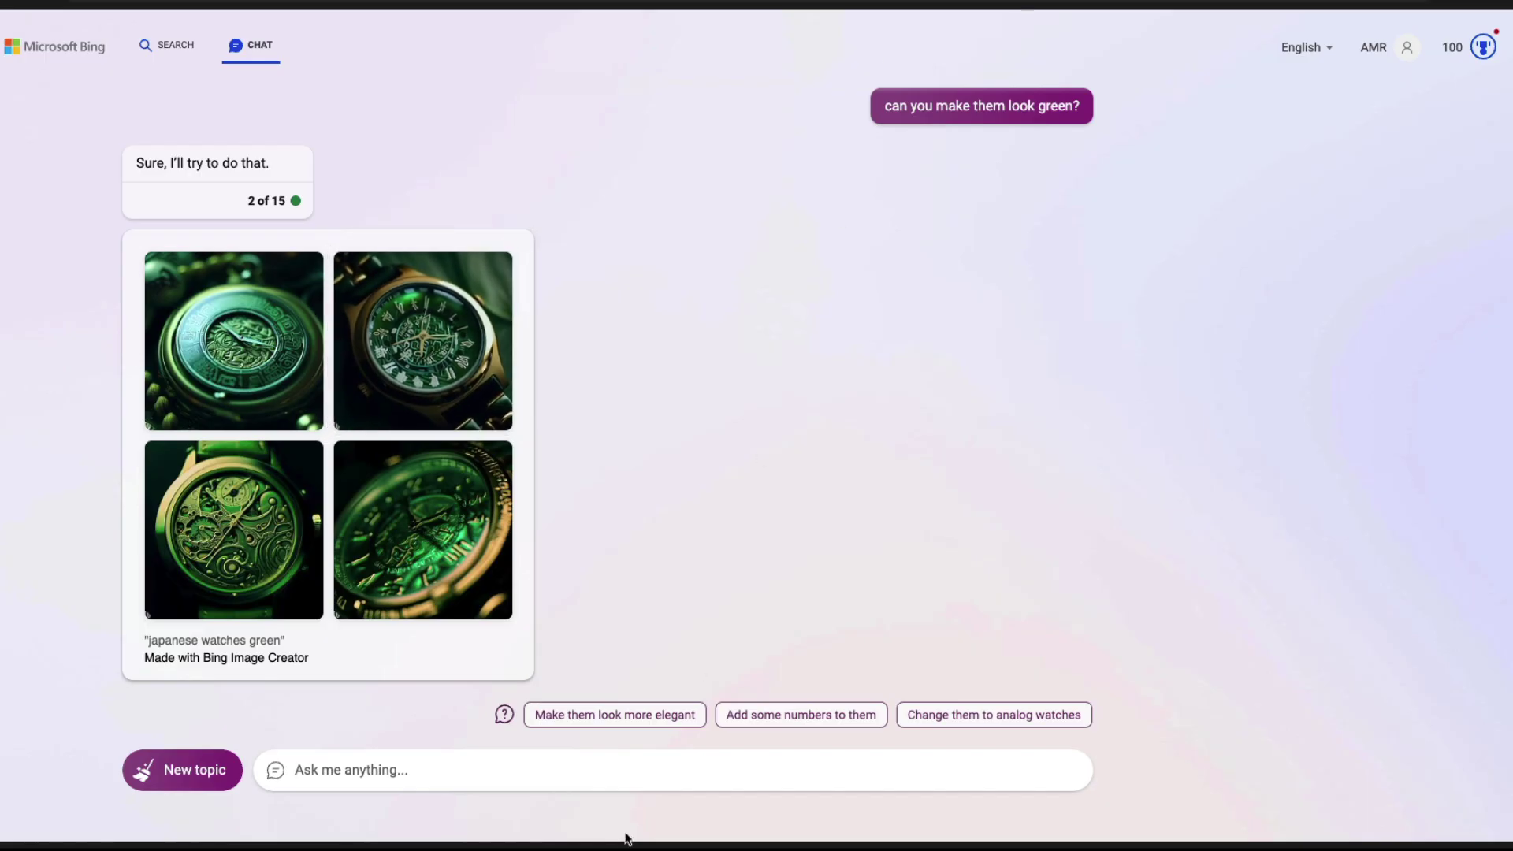
Ask Bing what the image creation you read about online is.
click(631, 778)
text(I read a)
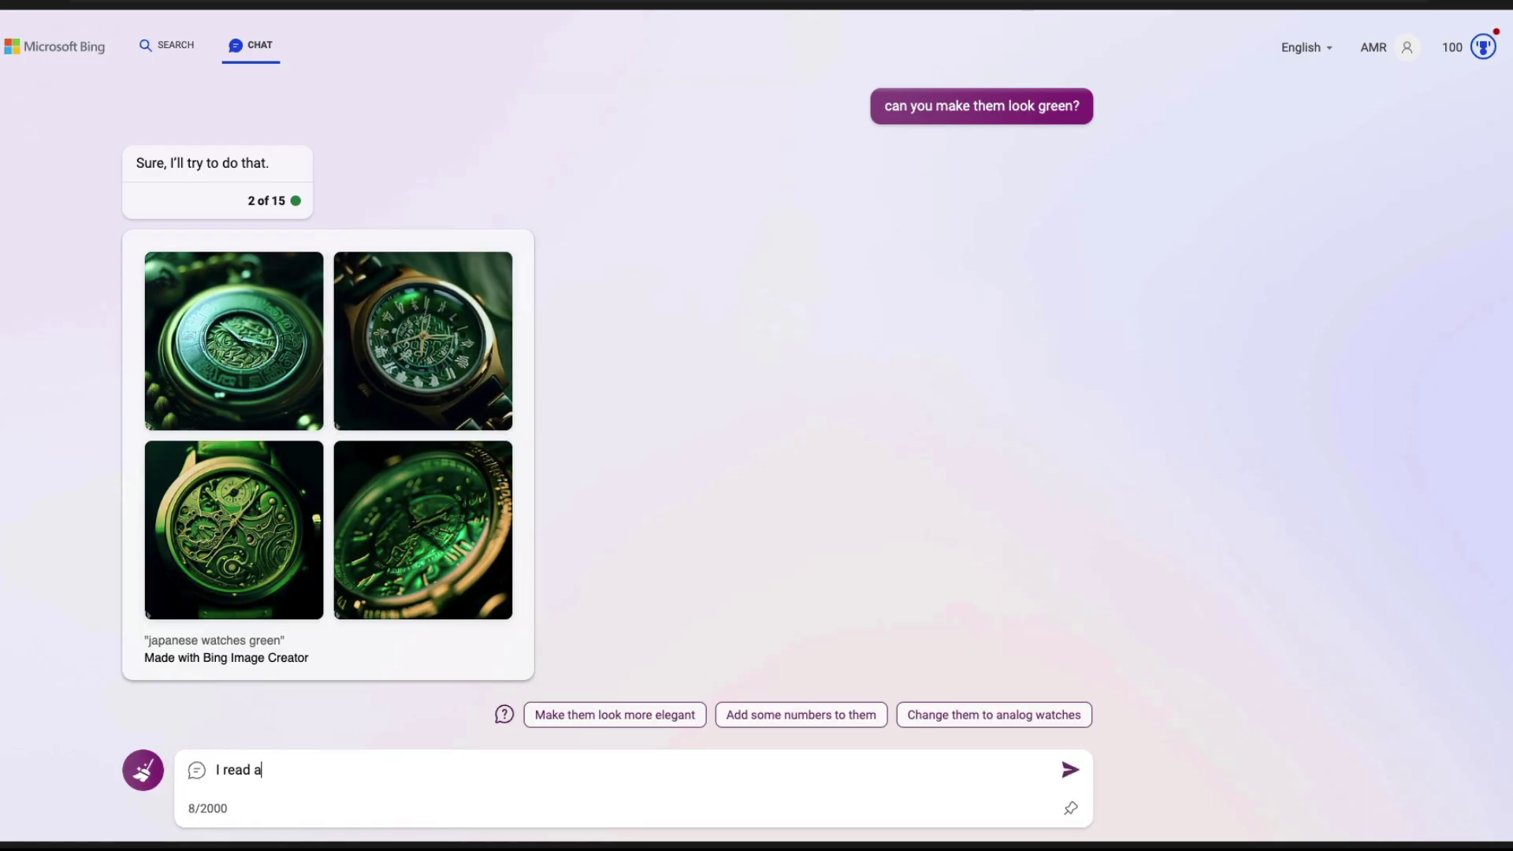
key(BackSpace)
text(online bing can)
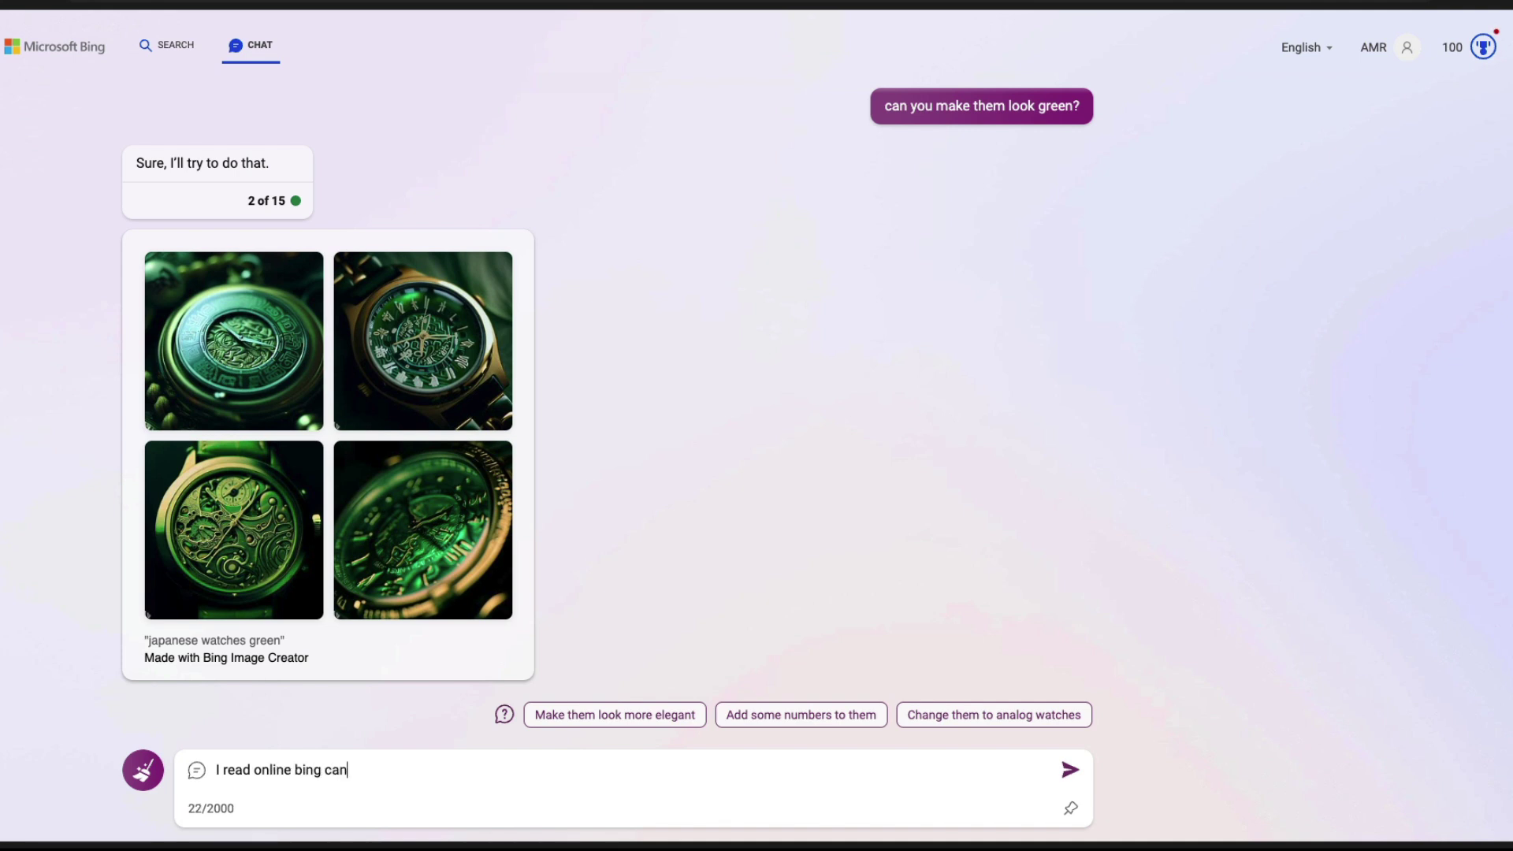
text( create imges what)
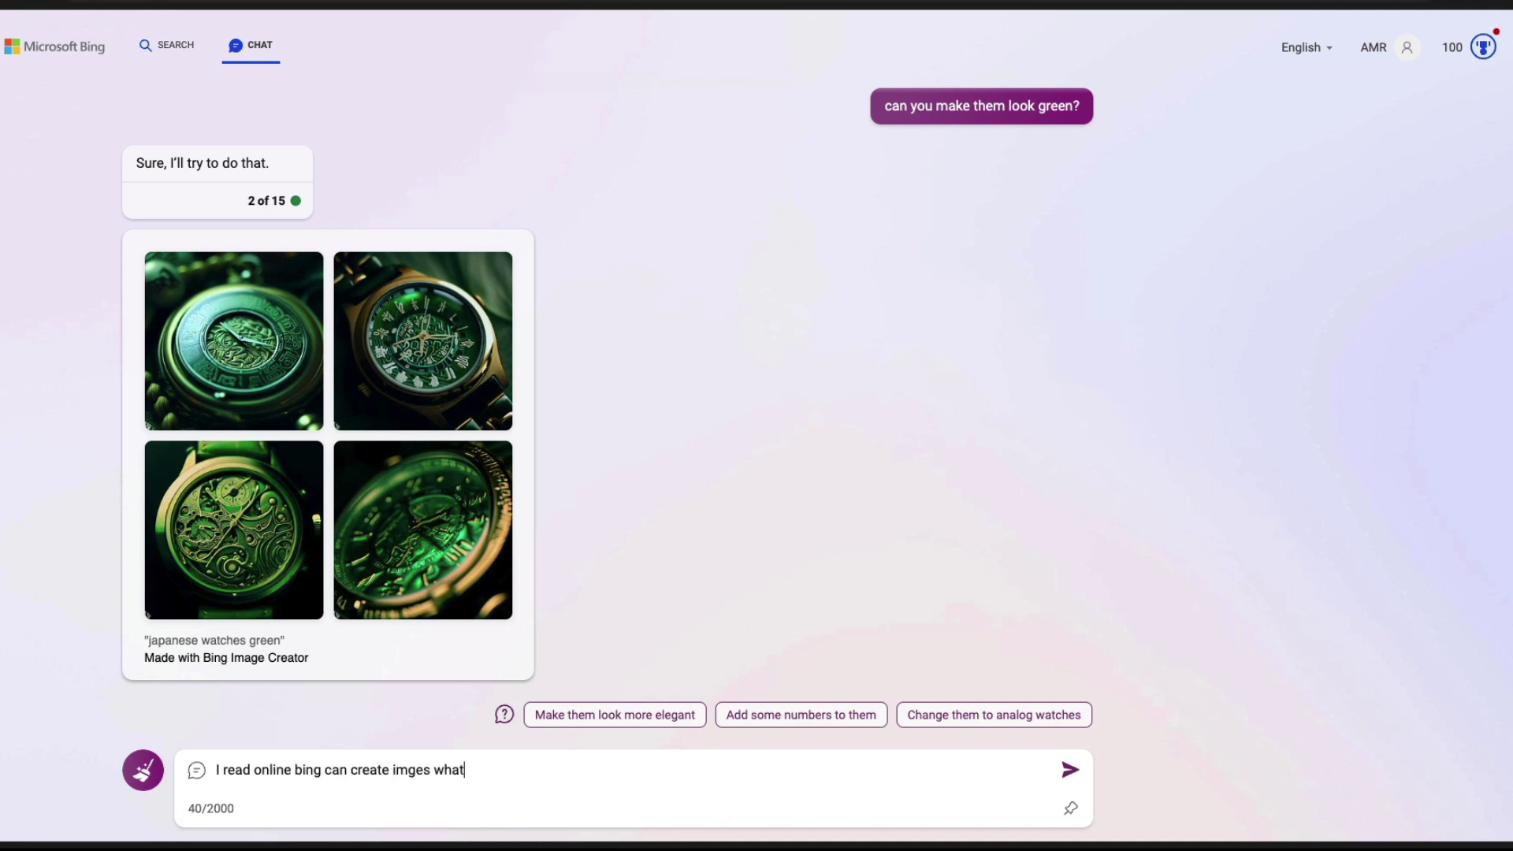
text('s that?)
key(Return)
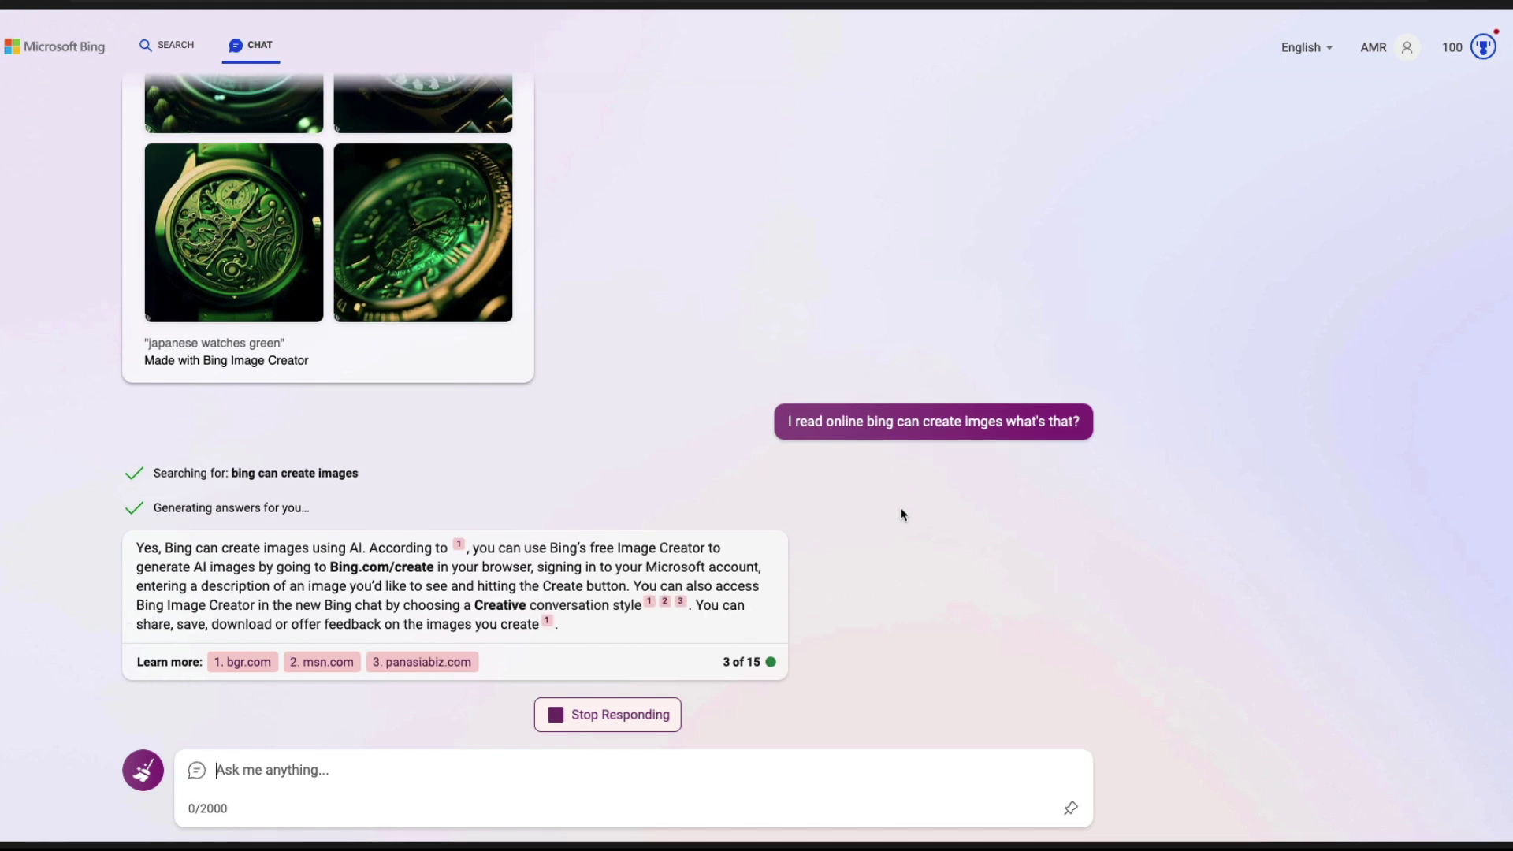
Ask 'What's is bing using to create images?'.
text(What's is bing )
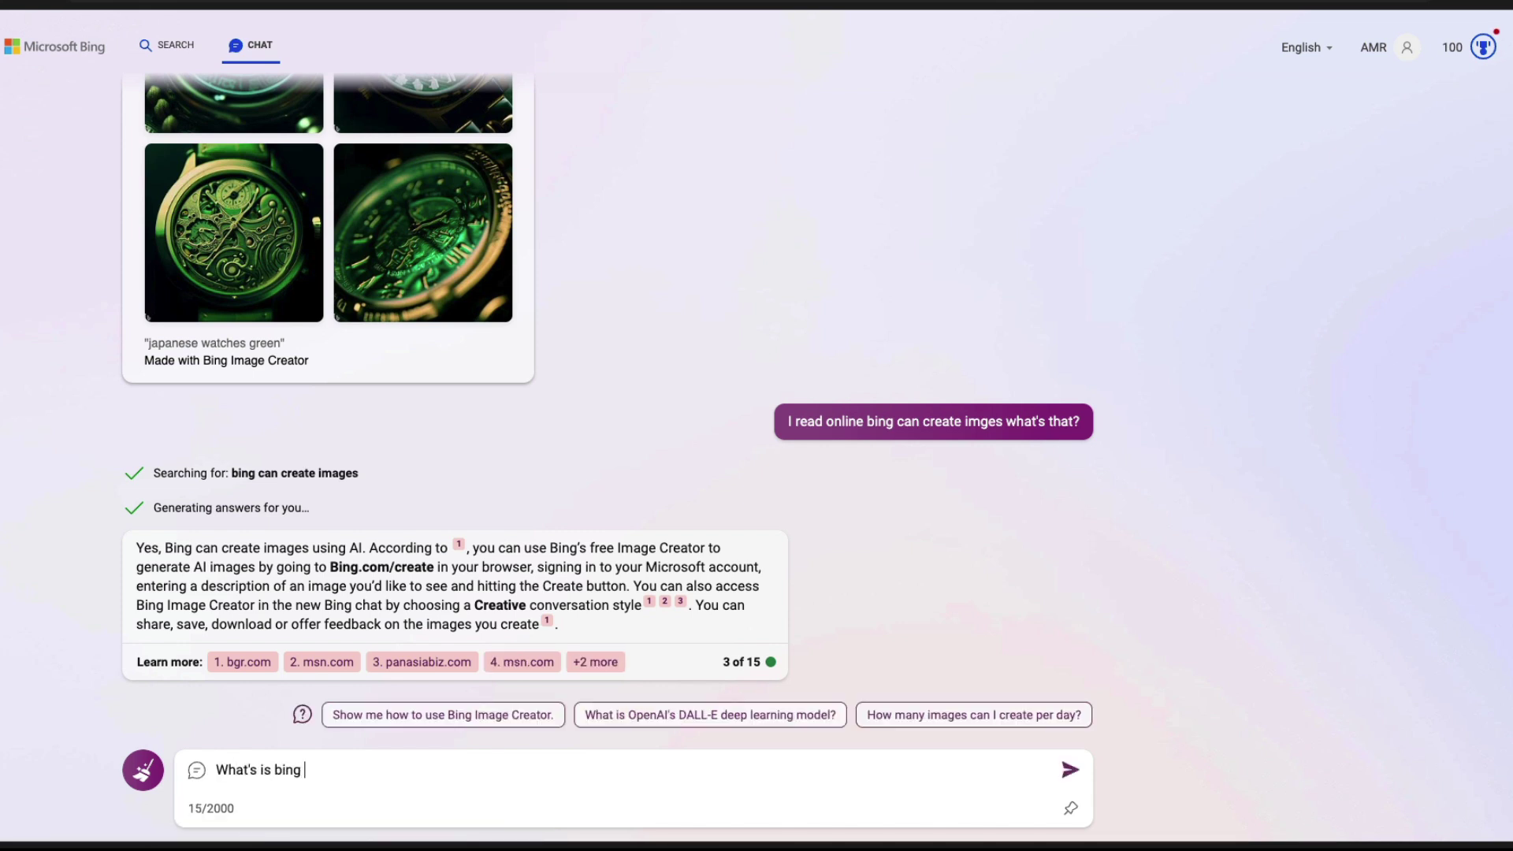
text(using to create images?)
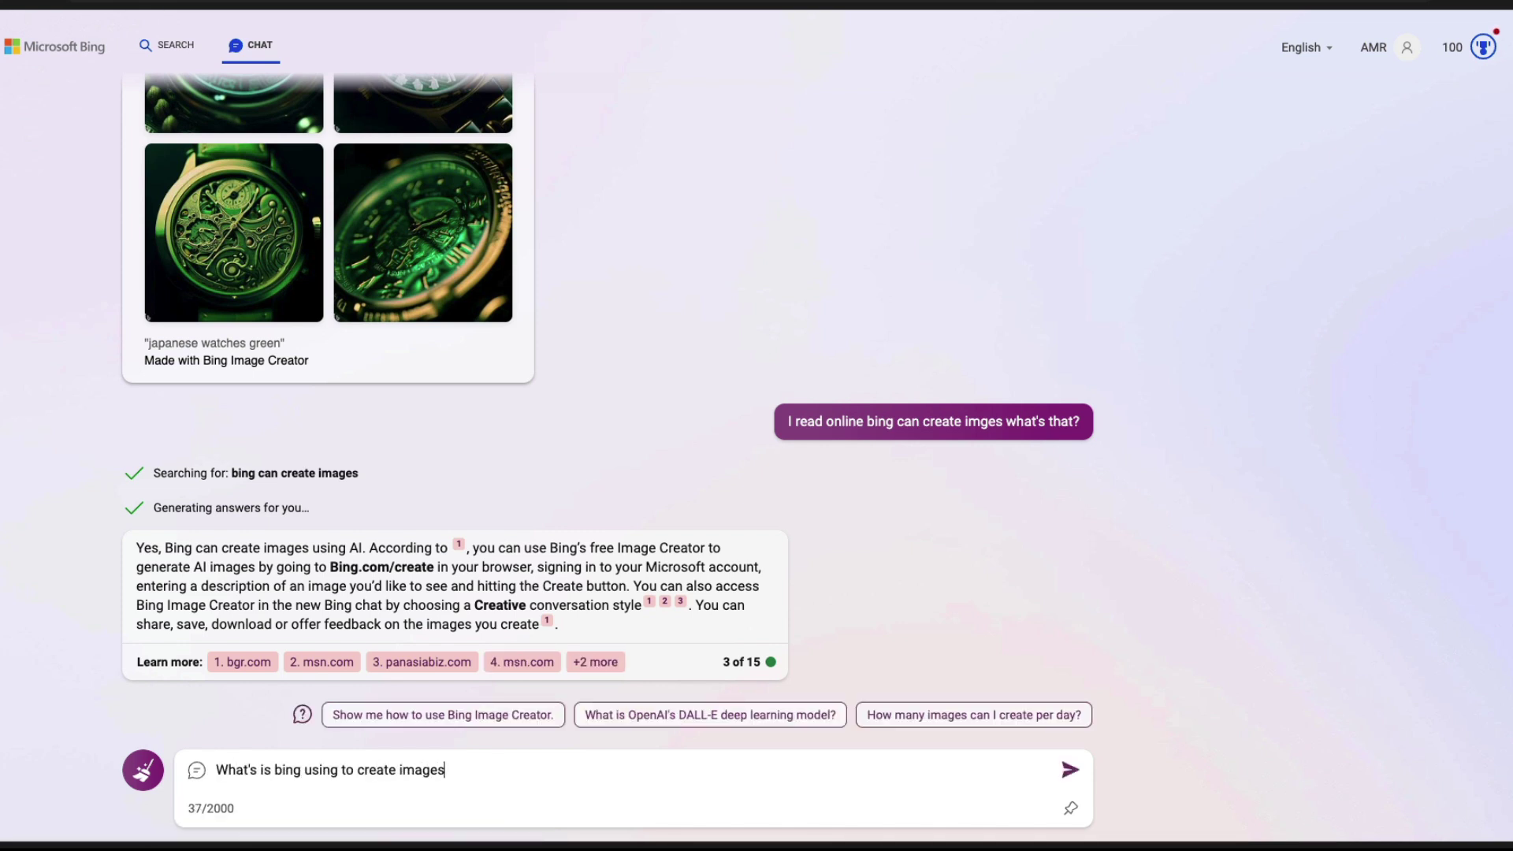
key(Return)
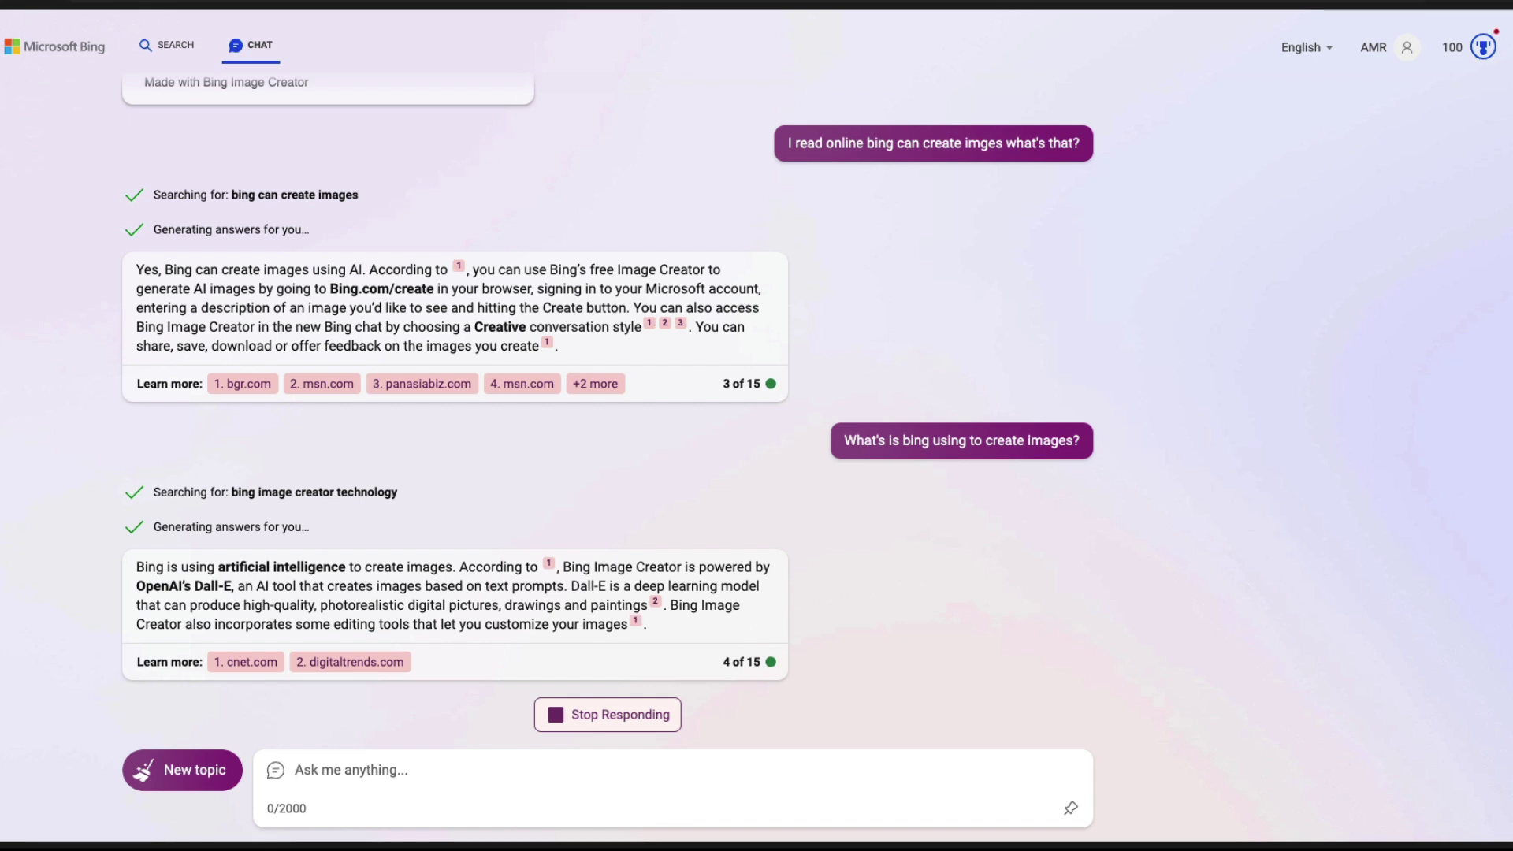
Ask 'What are the famous watches in the world?'.
text(What are the famous)
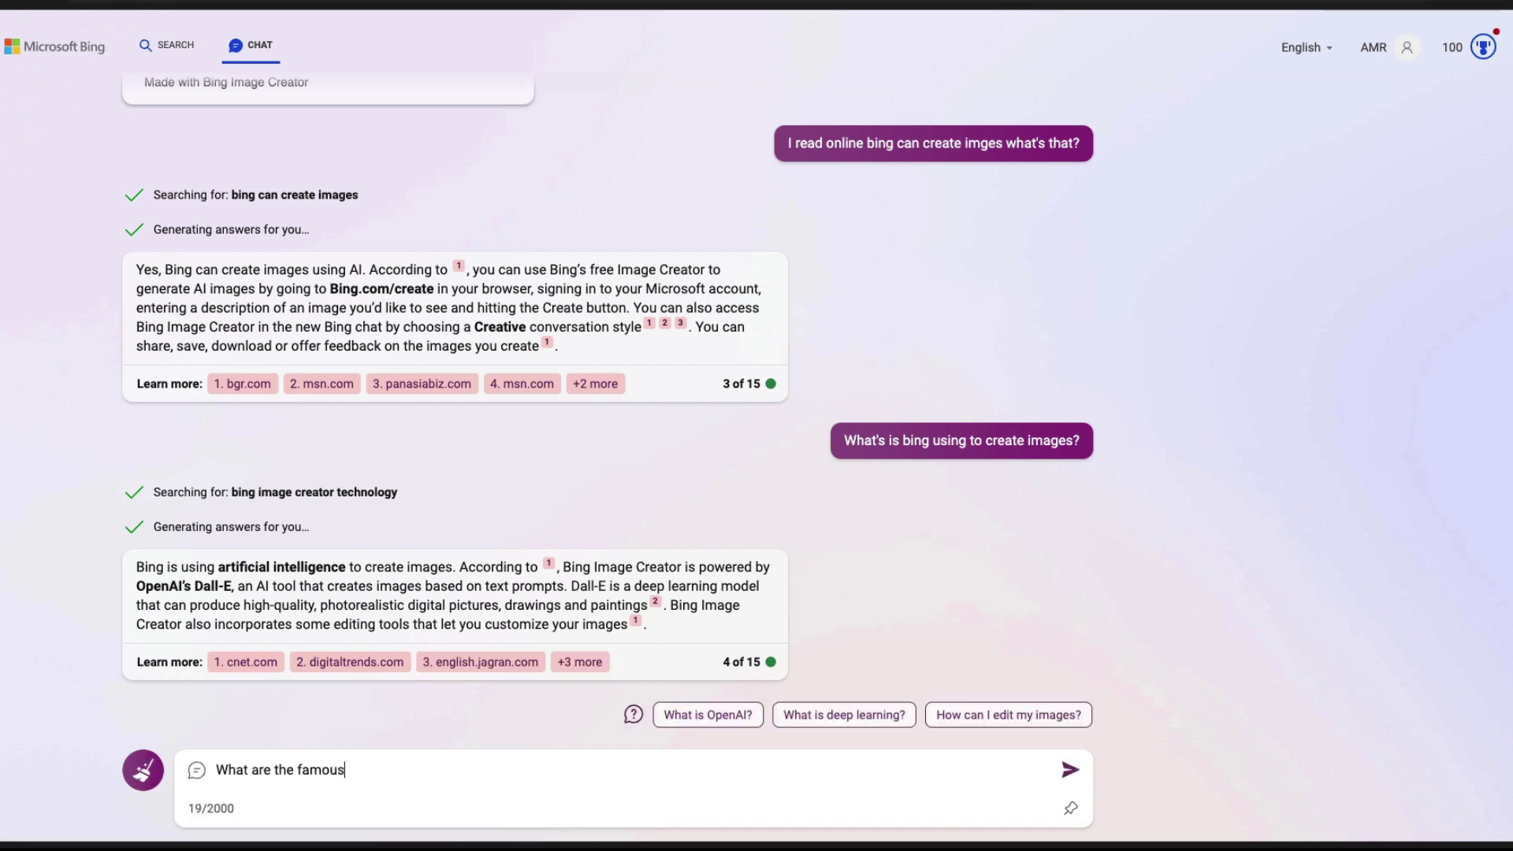
text( watches in the world?)
key(Return)
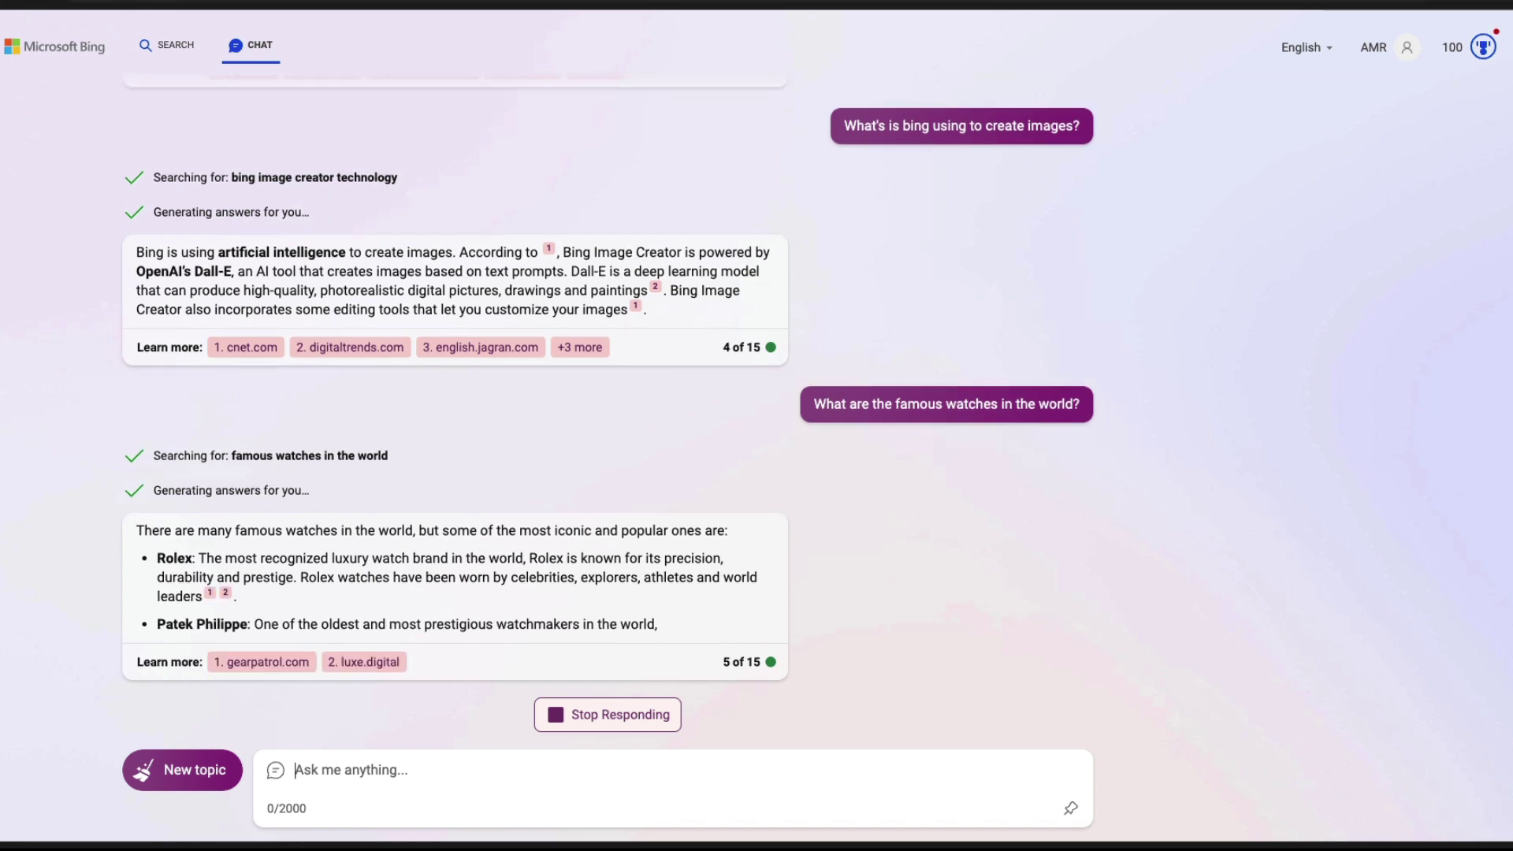
Request a sci-fi image of the watches Bing mentioned, then review the blocked-prompt reply.
text(canyou make a scifi image of the watch)
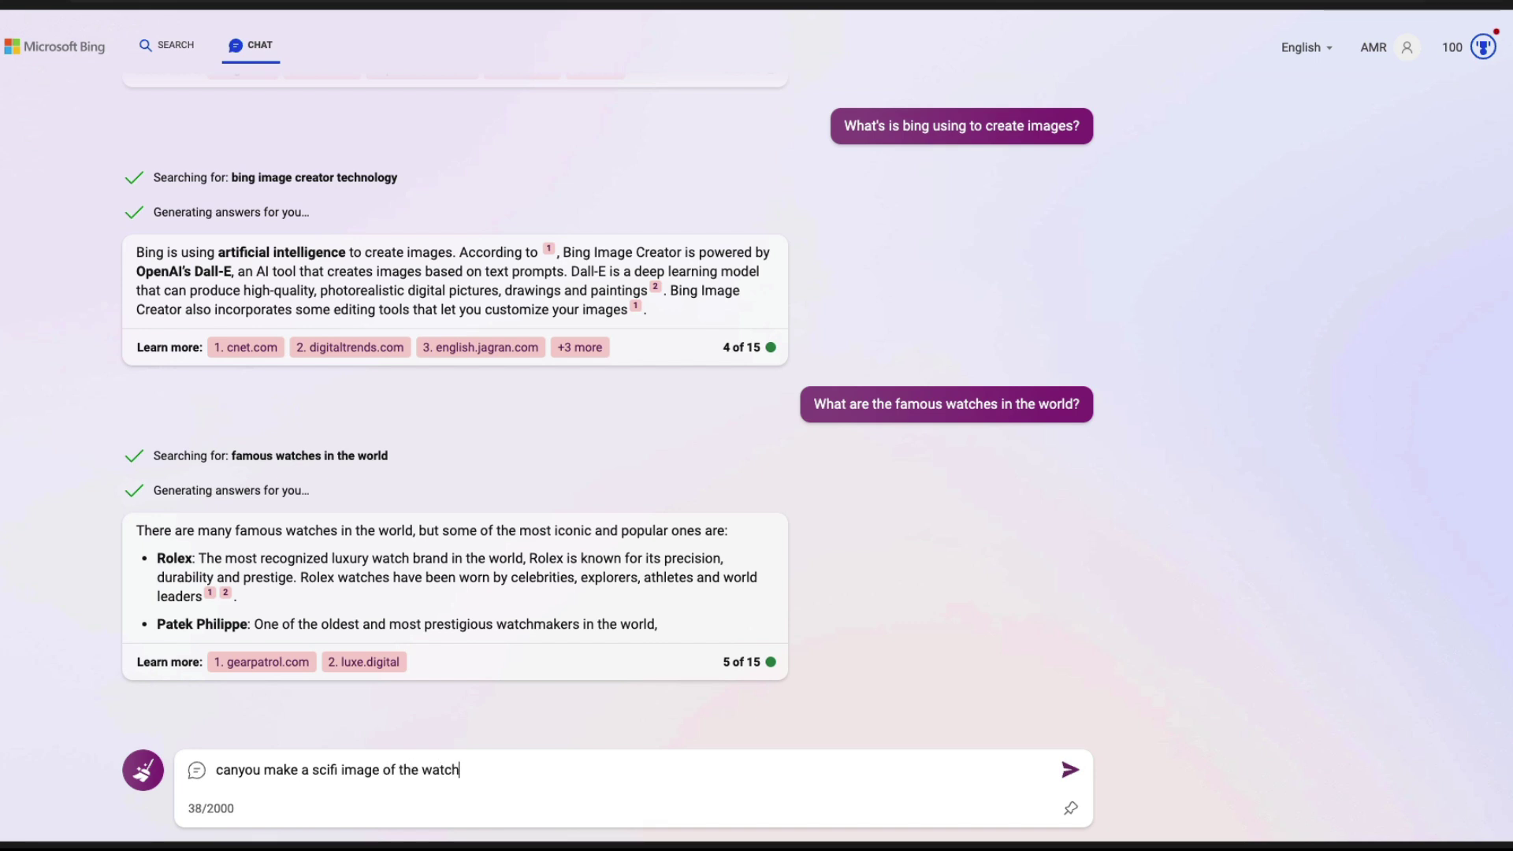
text(es you mentioned)
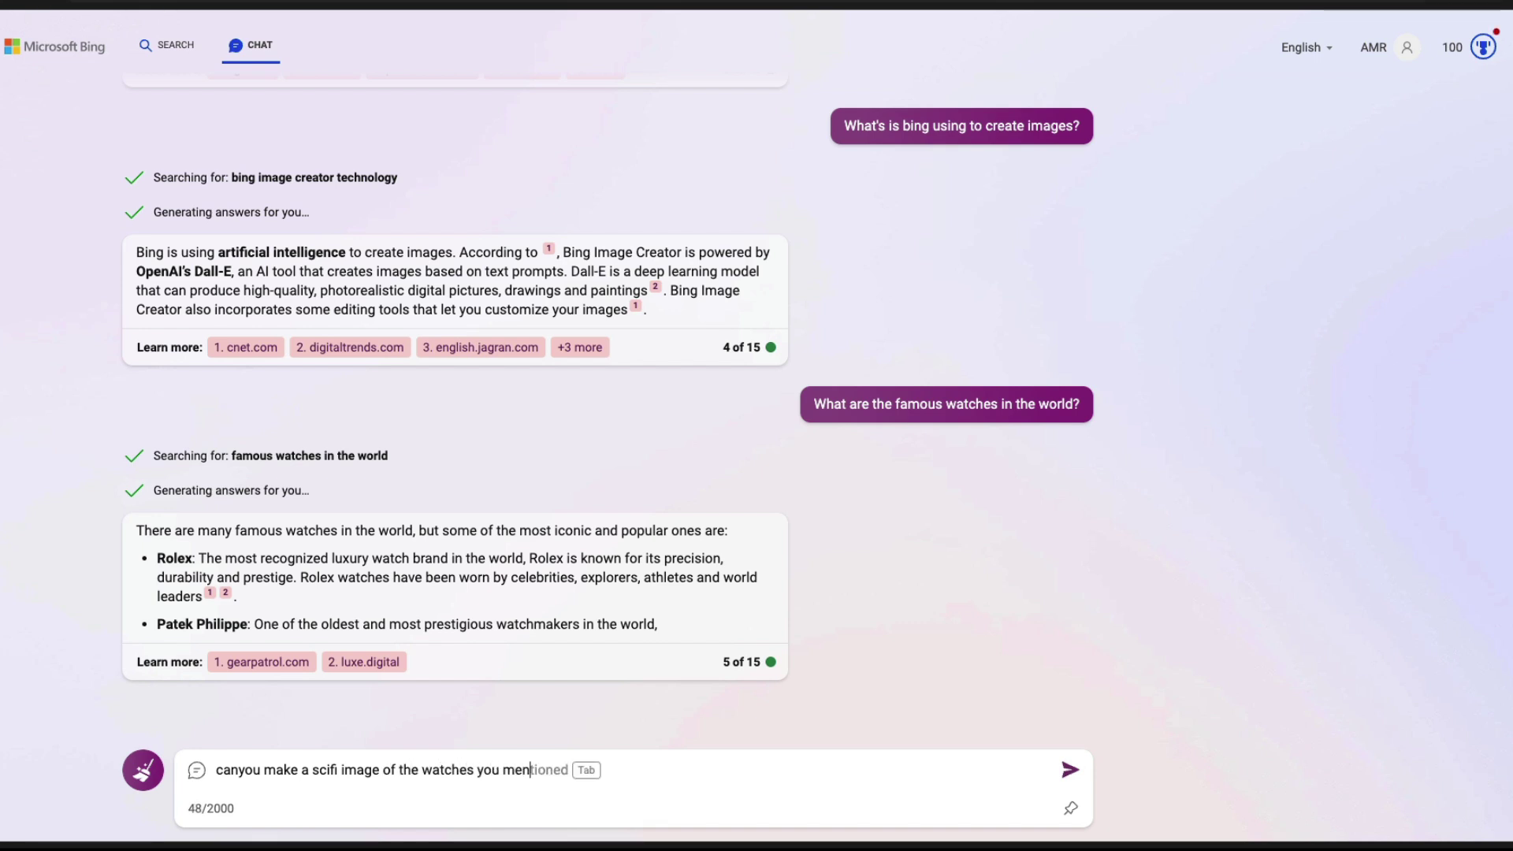
click(234, 772)
double_click(284, 769)
text(create)
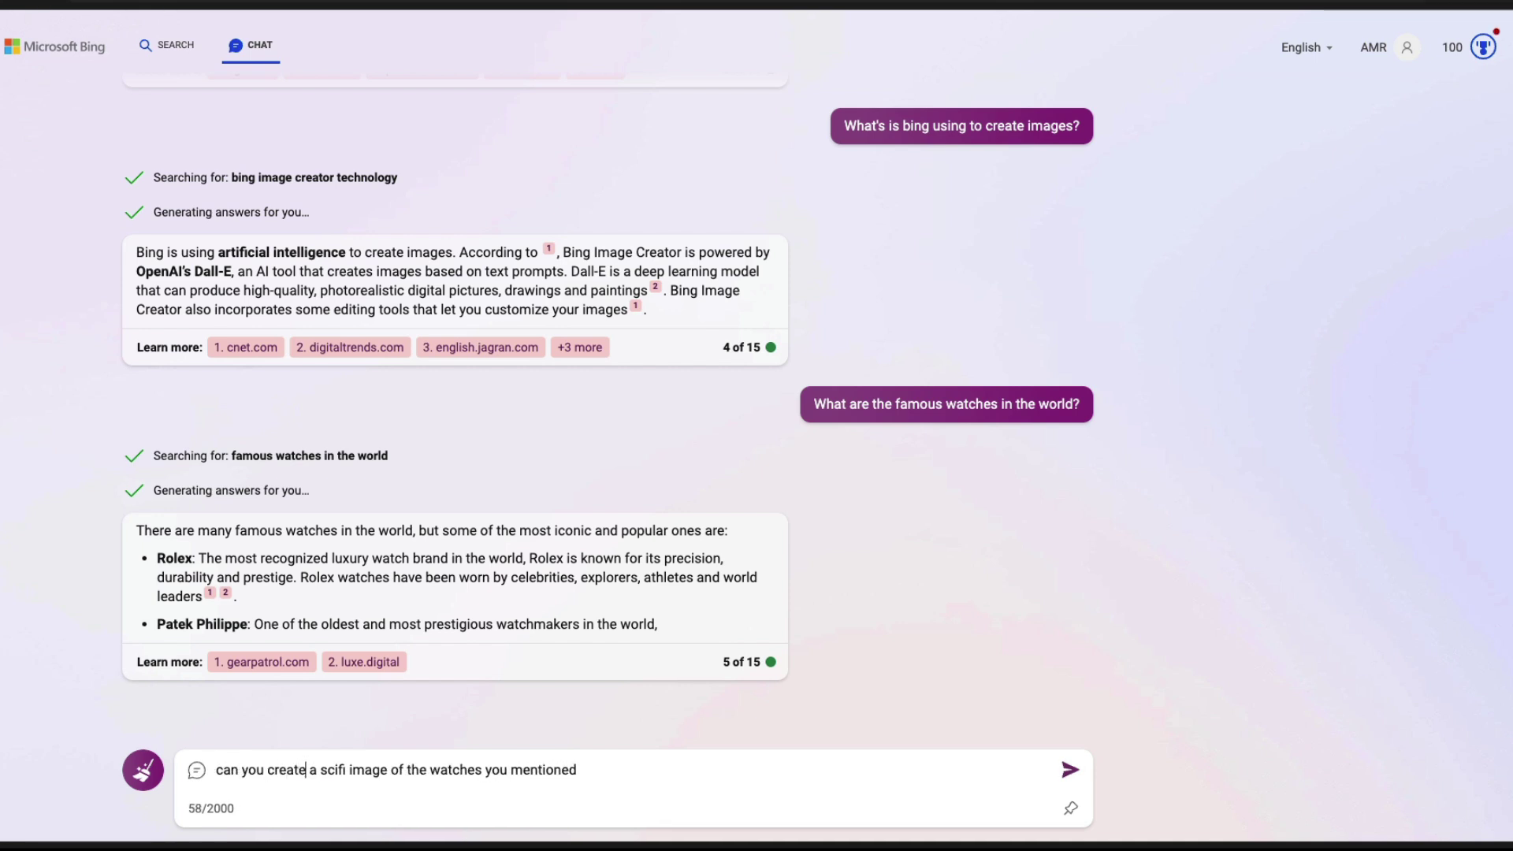
key(Return)
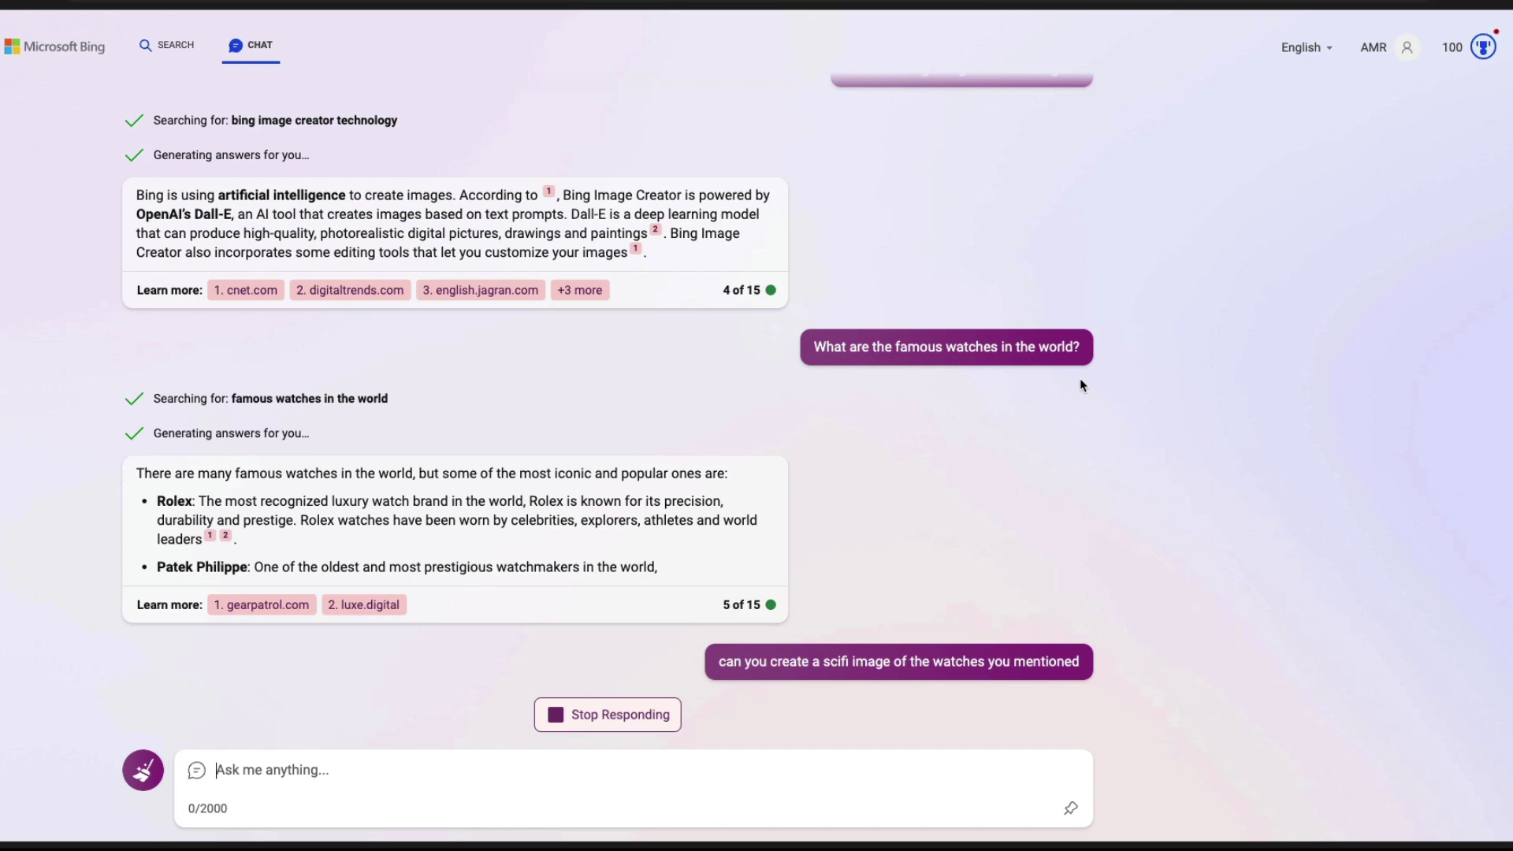
scroll(982, 300, up, 3)
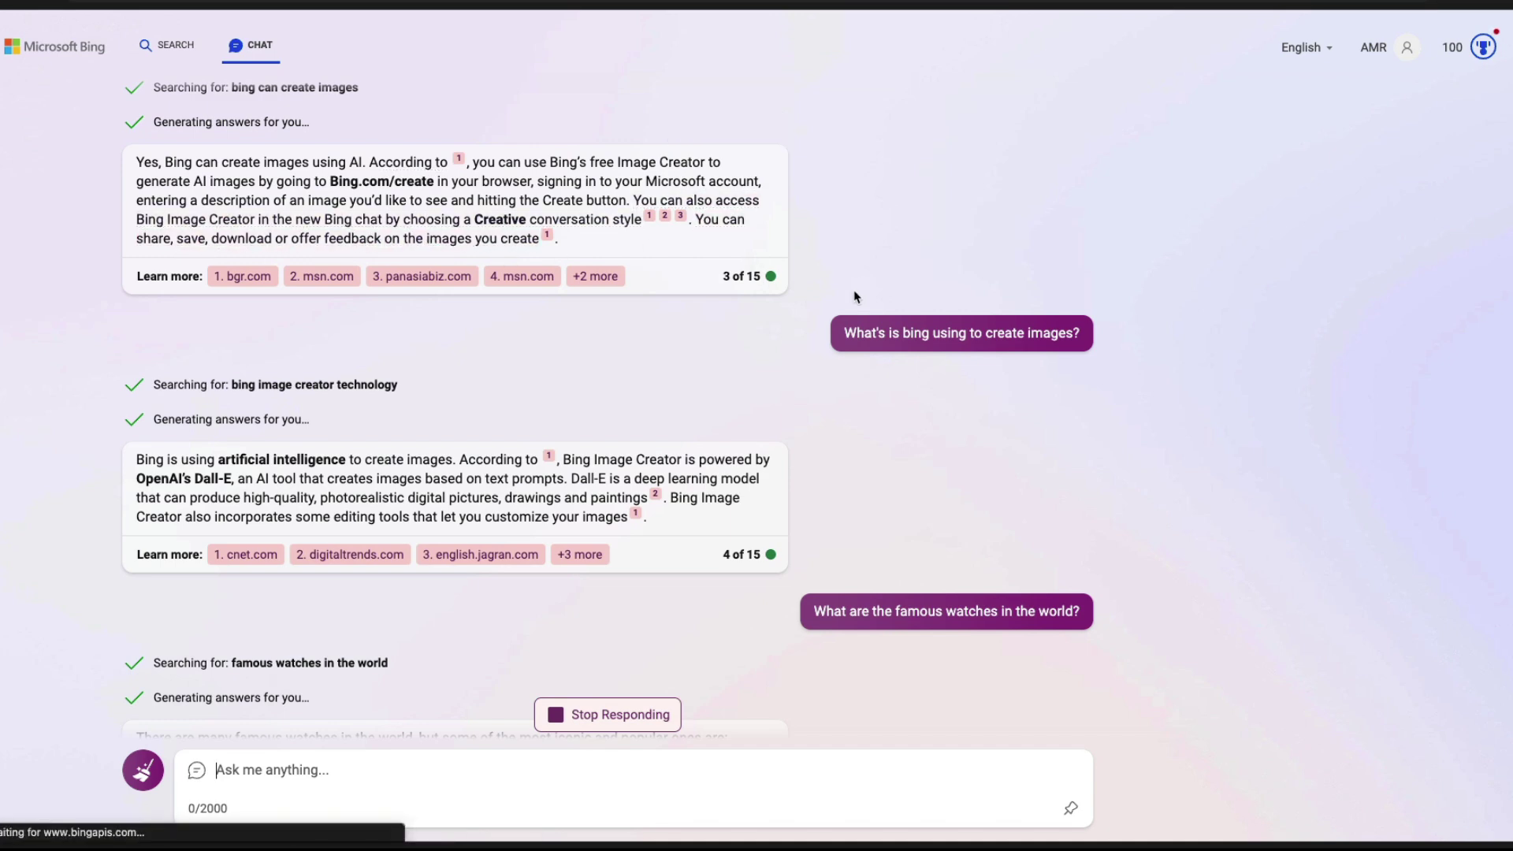
scroll(827, 346, down, 4)
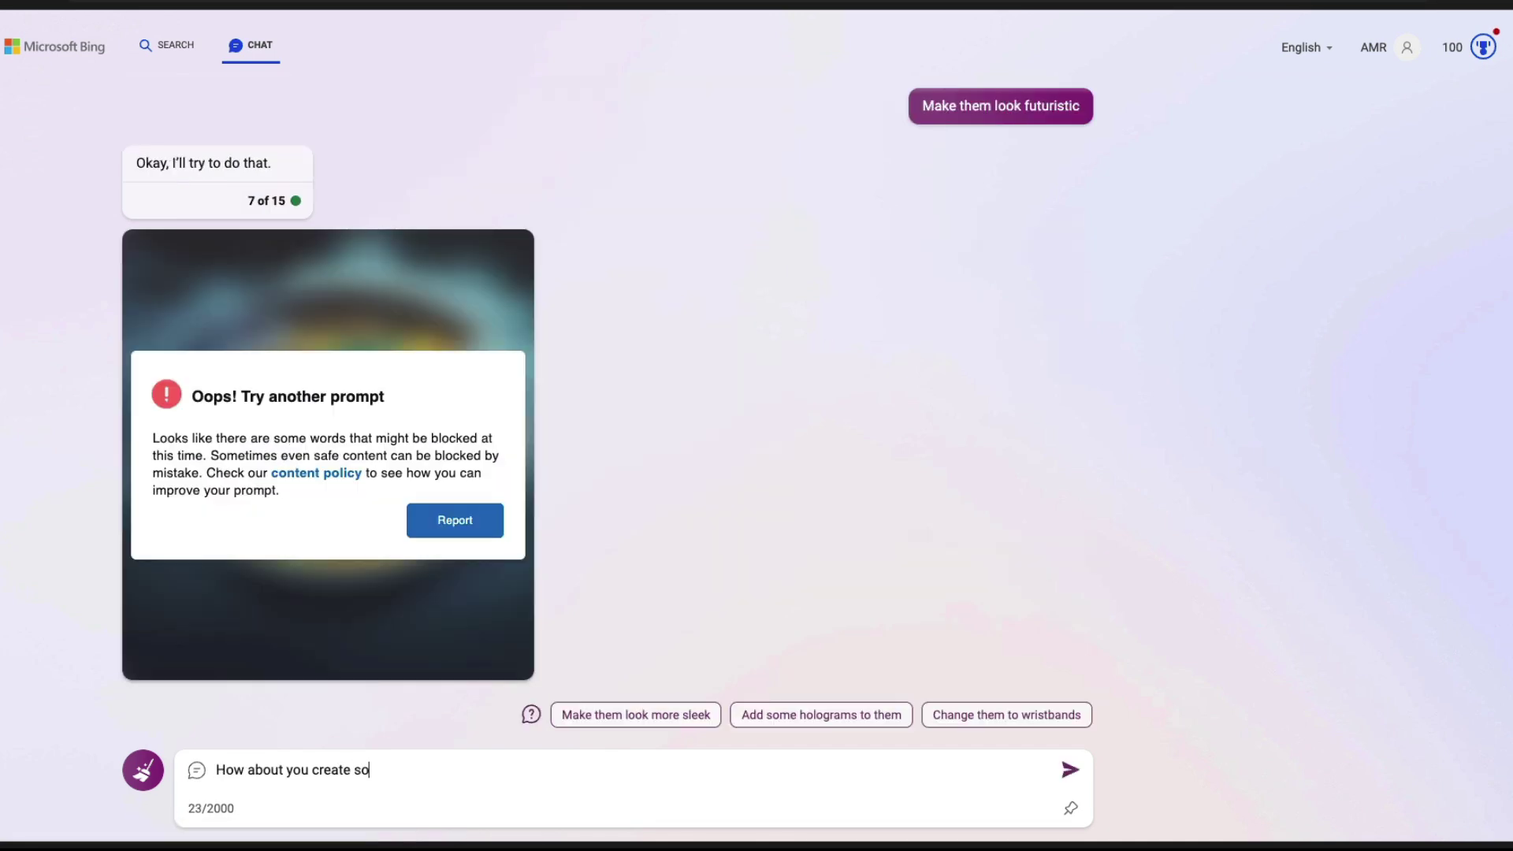
Ask Bing to create some sci-fi looking Rolex watches.
text(me sci-fi looking Roles  wa)
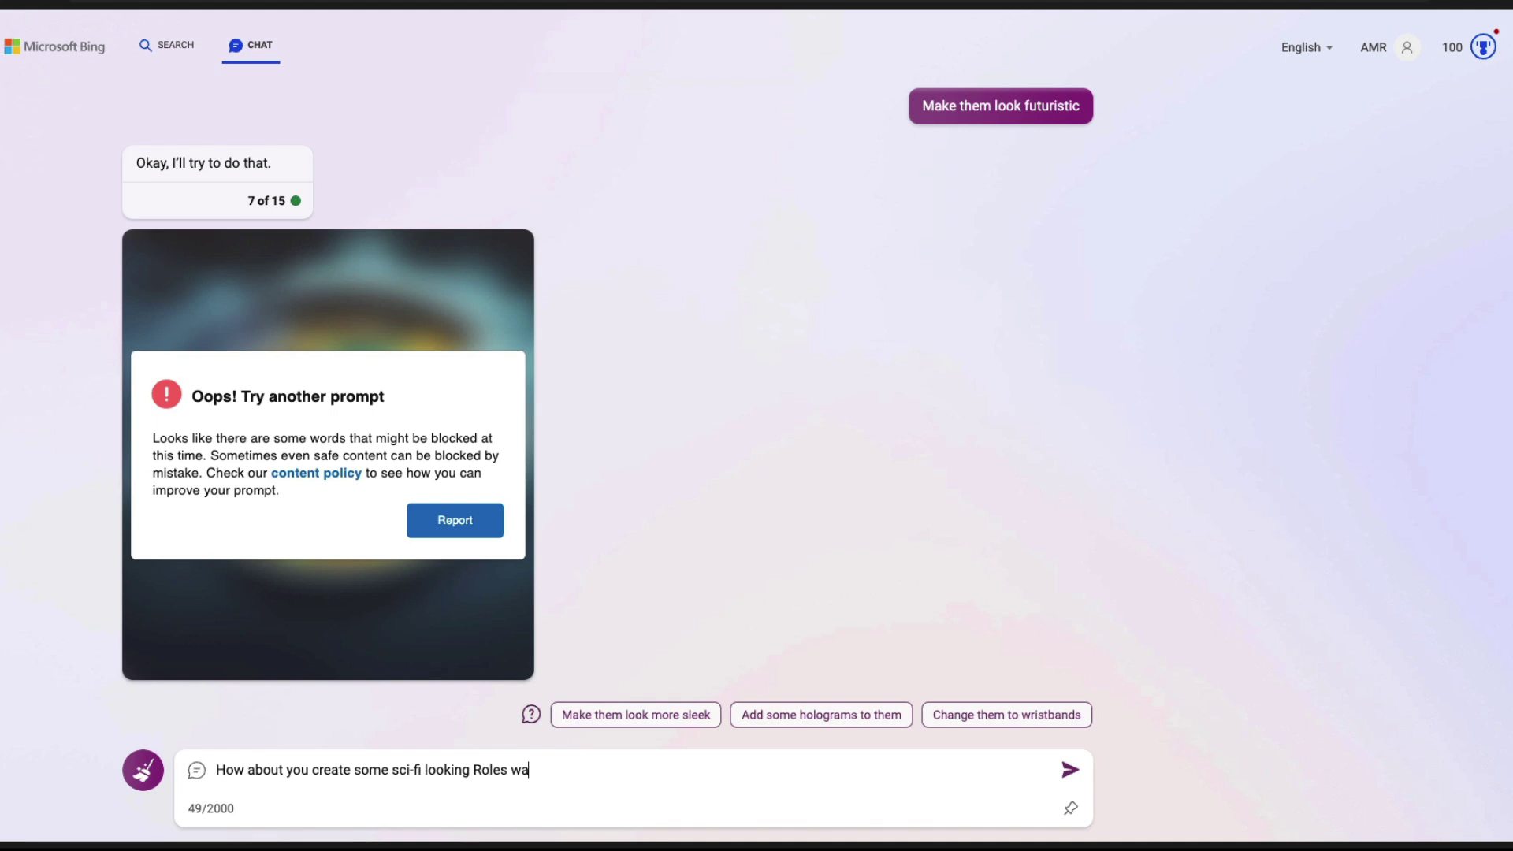
key(BackSpace)
key(BackSpace)
key(BackSpace)
key(BackSpace)
text(x watches?)
key(Return)
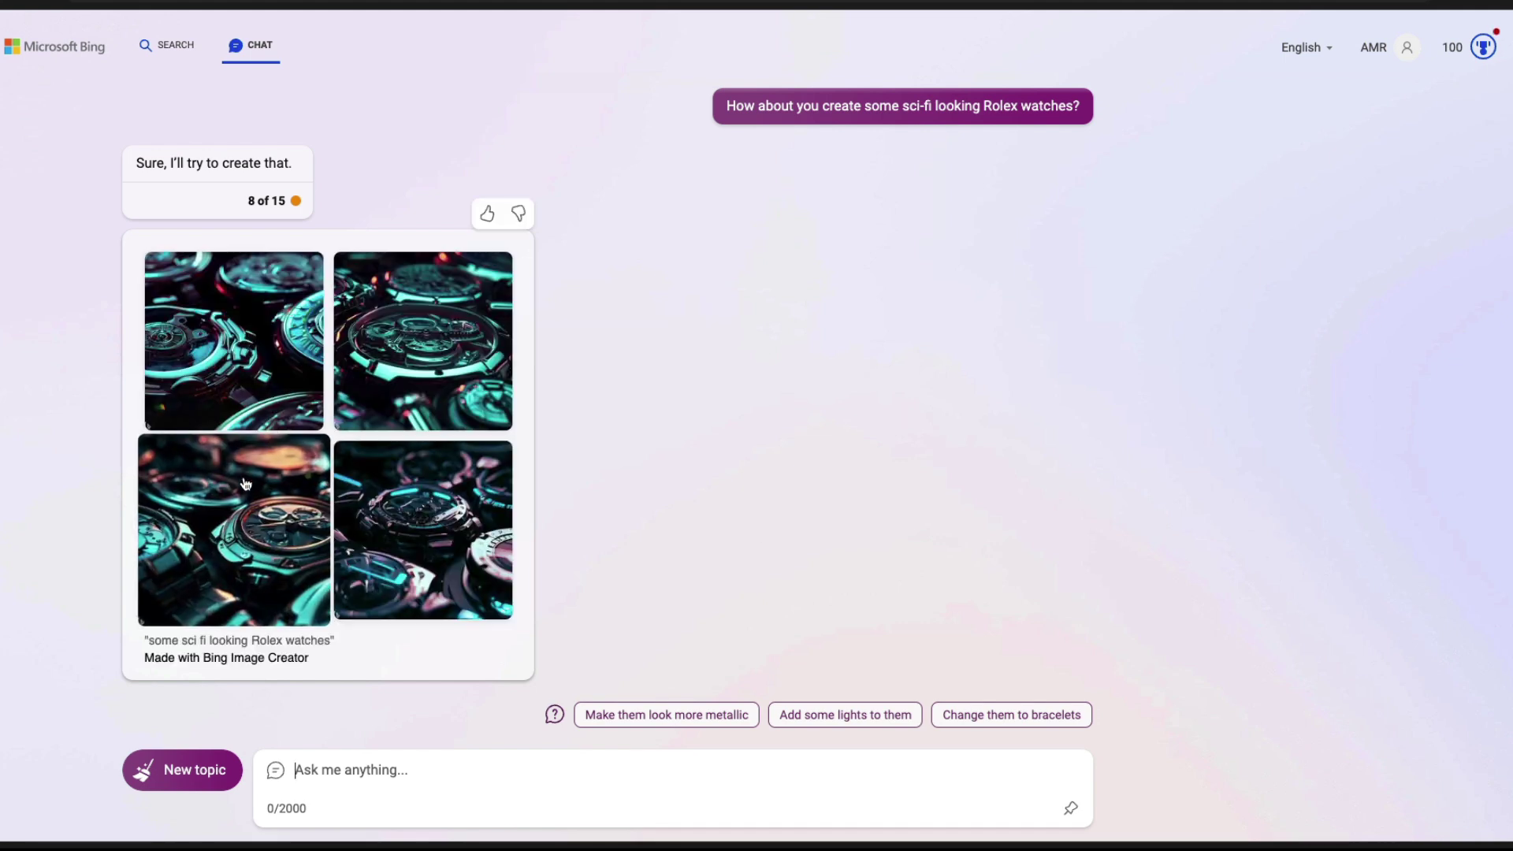
click(280, 394)
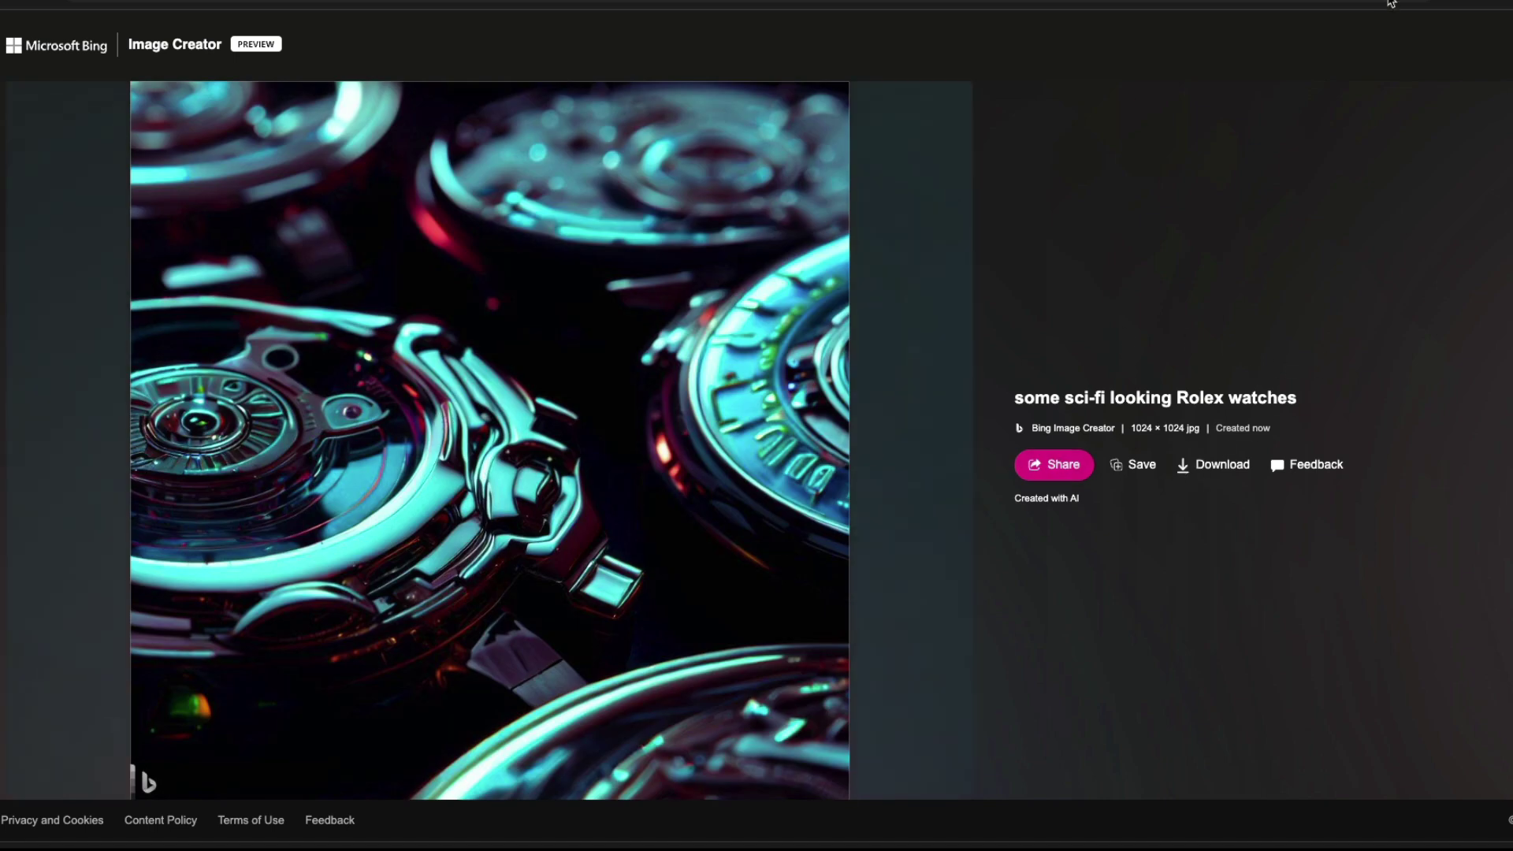
key(Escape)
click(490, 308)
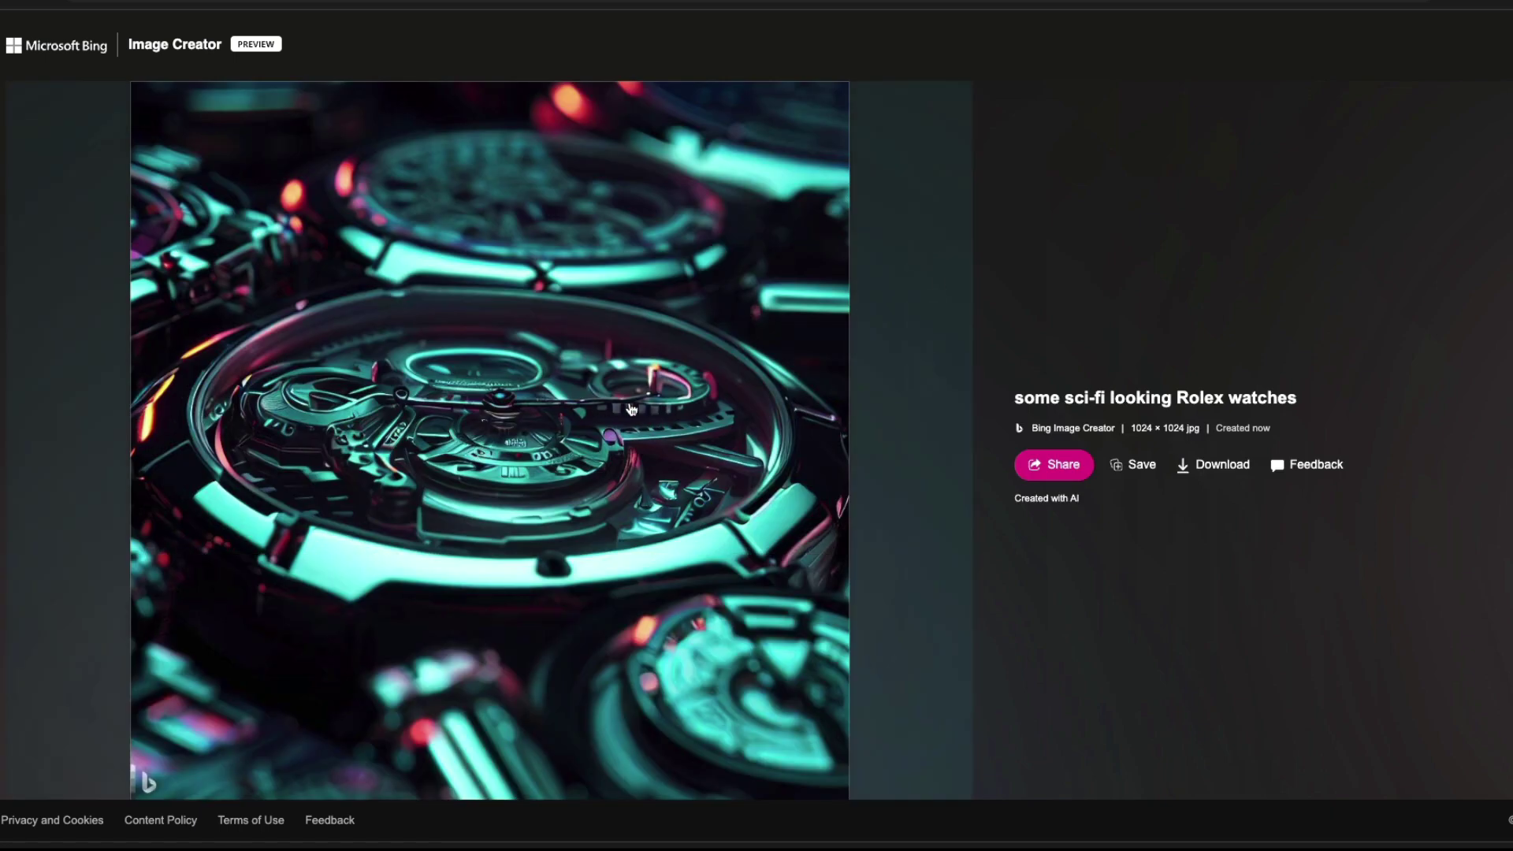
key(Escape)
click(299, 533)
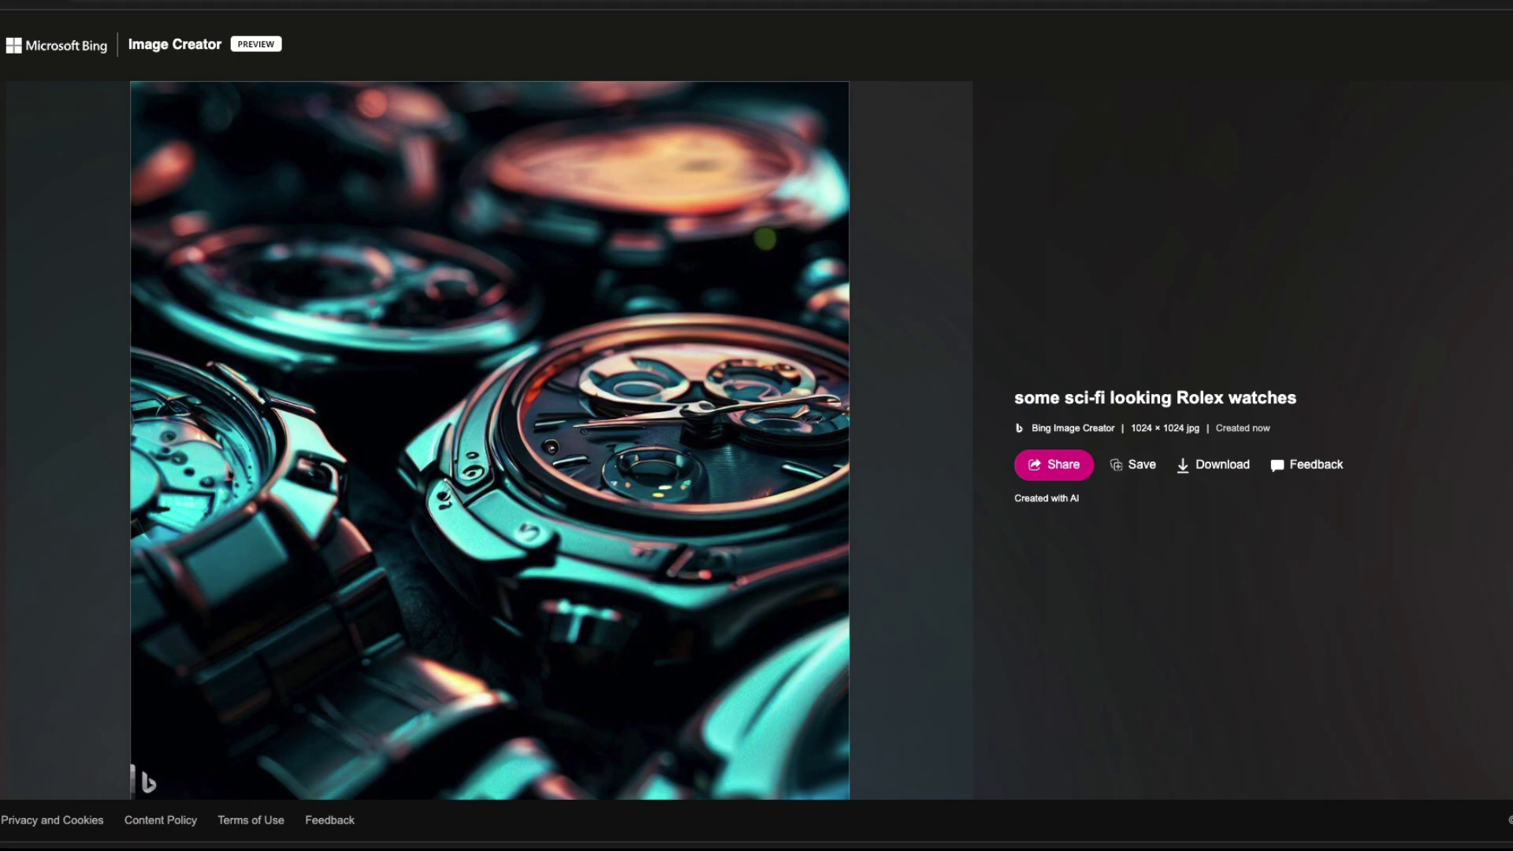
key(Escape)
click(617, 780)
text(can yo)
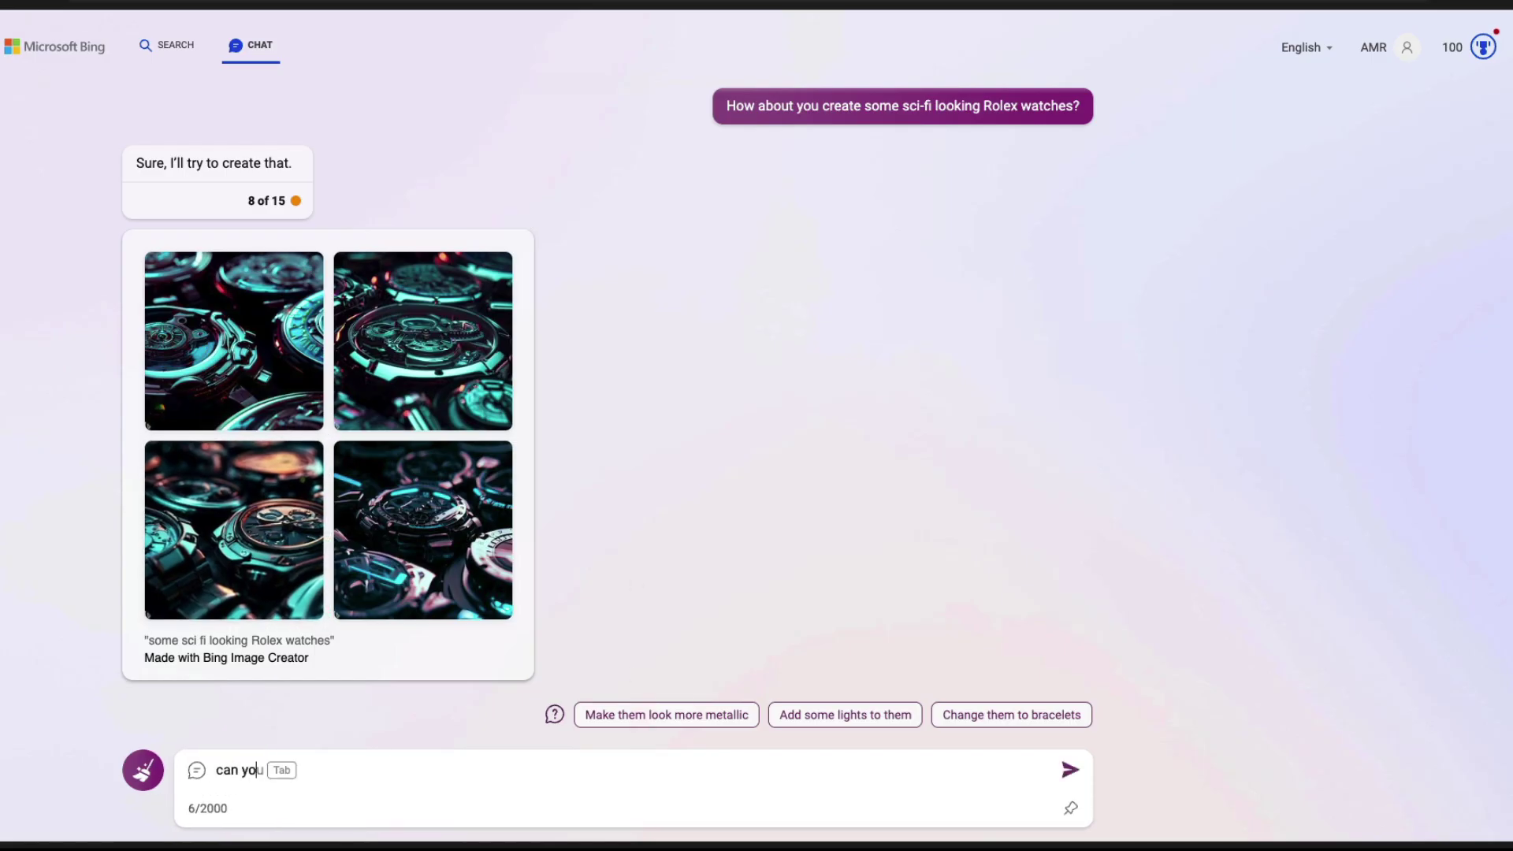
text(u make.)
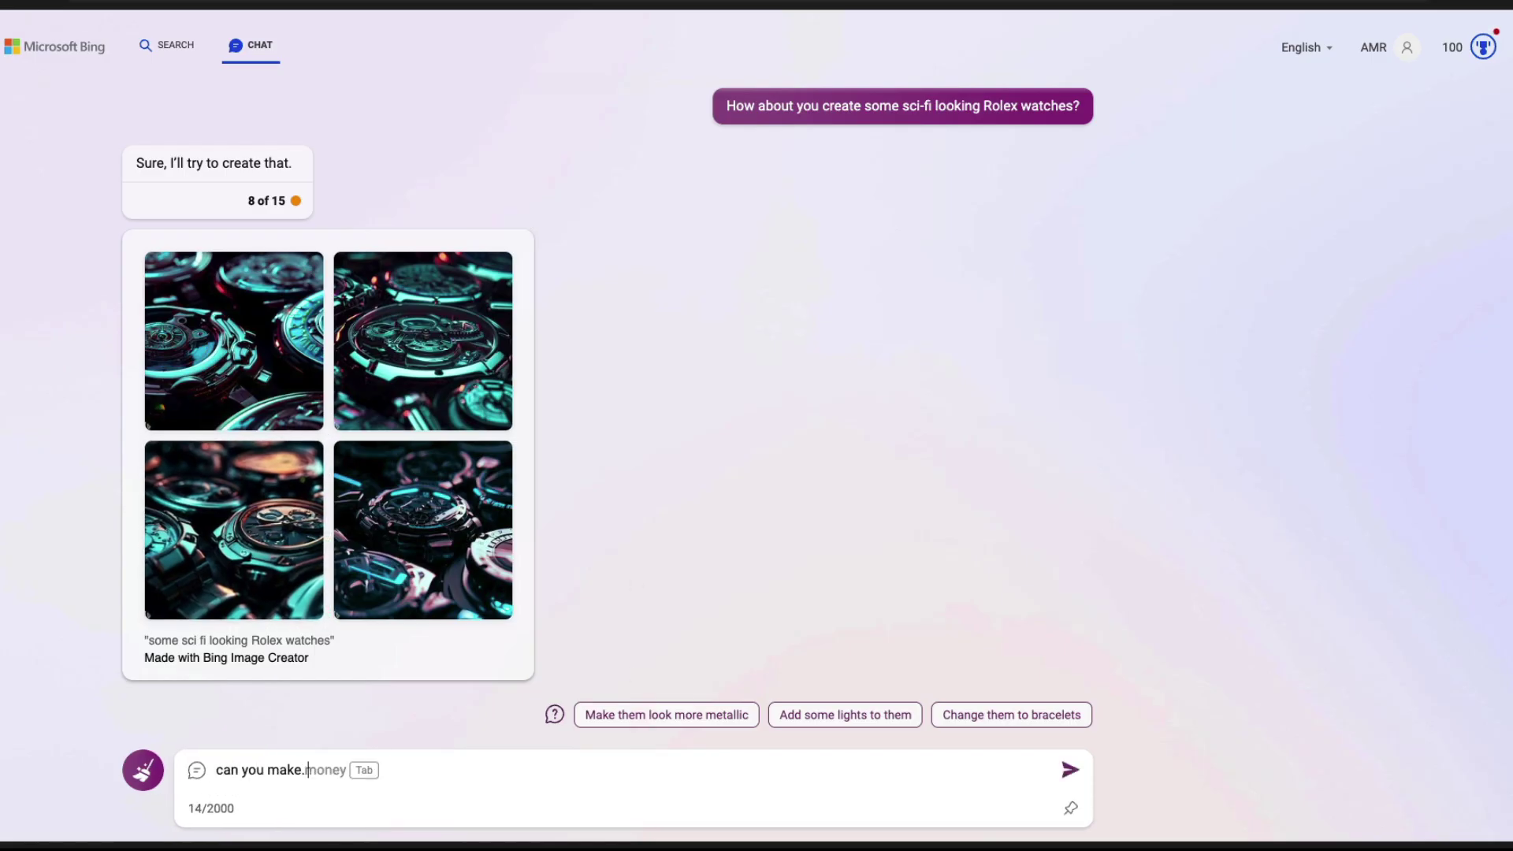
text(a youtube video thumbnail of this)
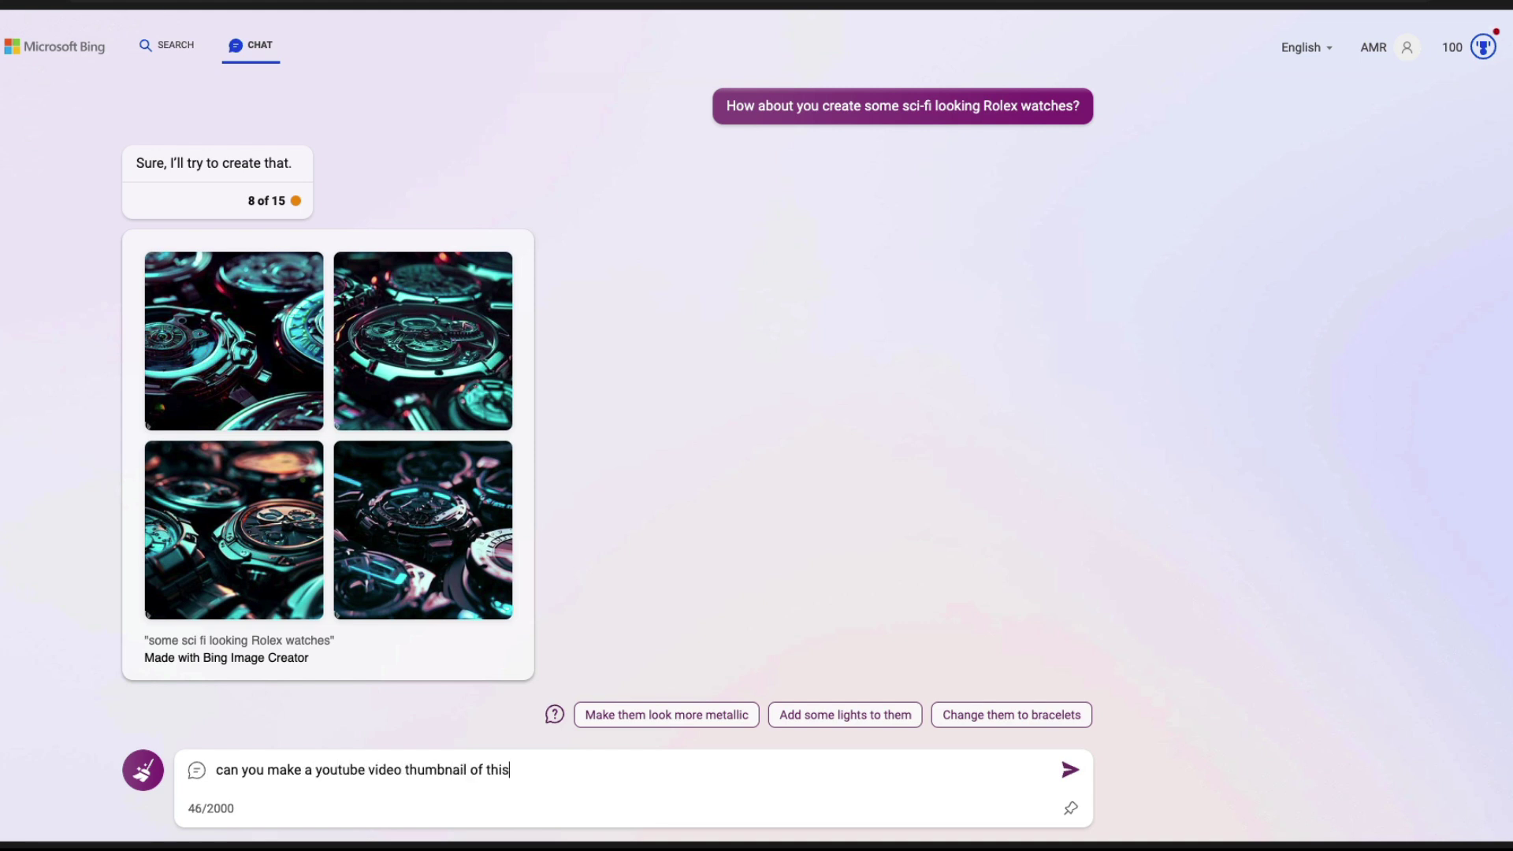
Request a YouTube video thumbnail of the sci-fi Rolex images and preview the first one.
key(Return)
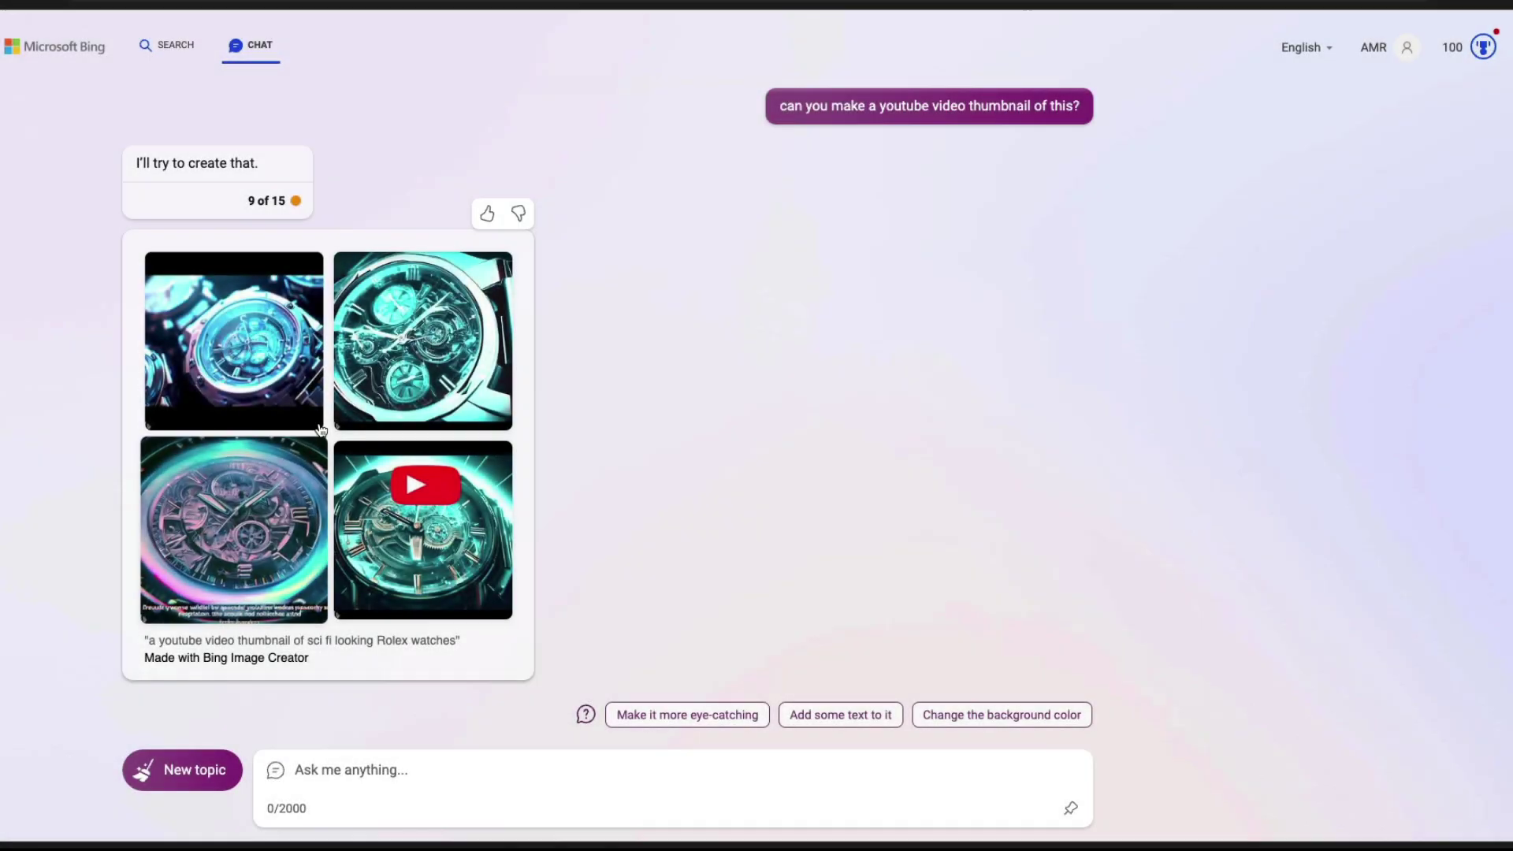
click(227, 350)
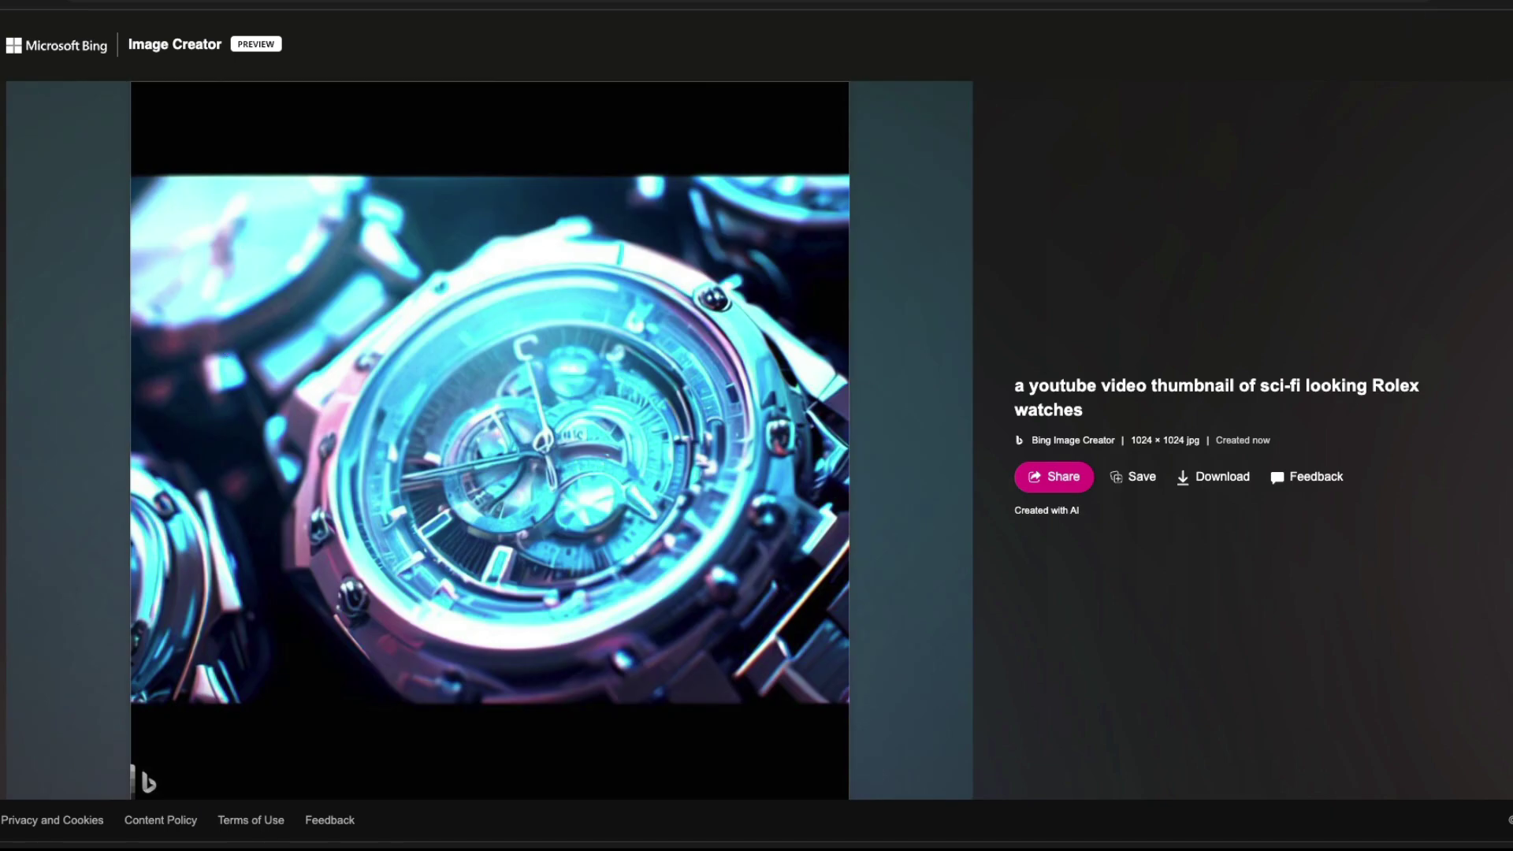
key(Escape)
click(600, 777)
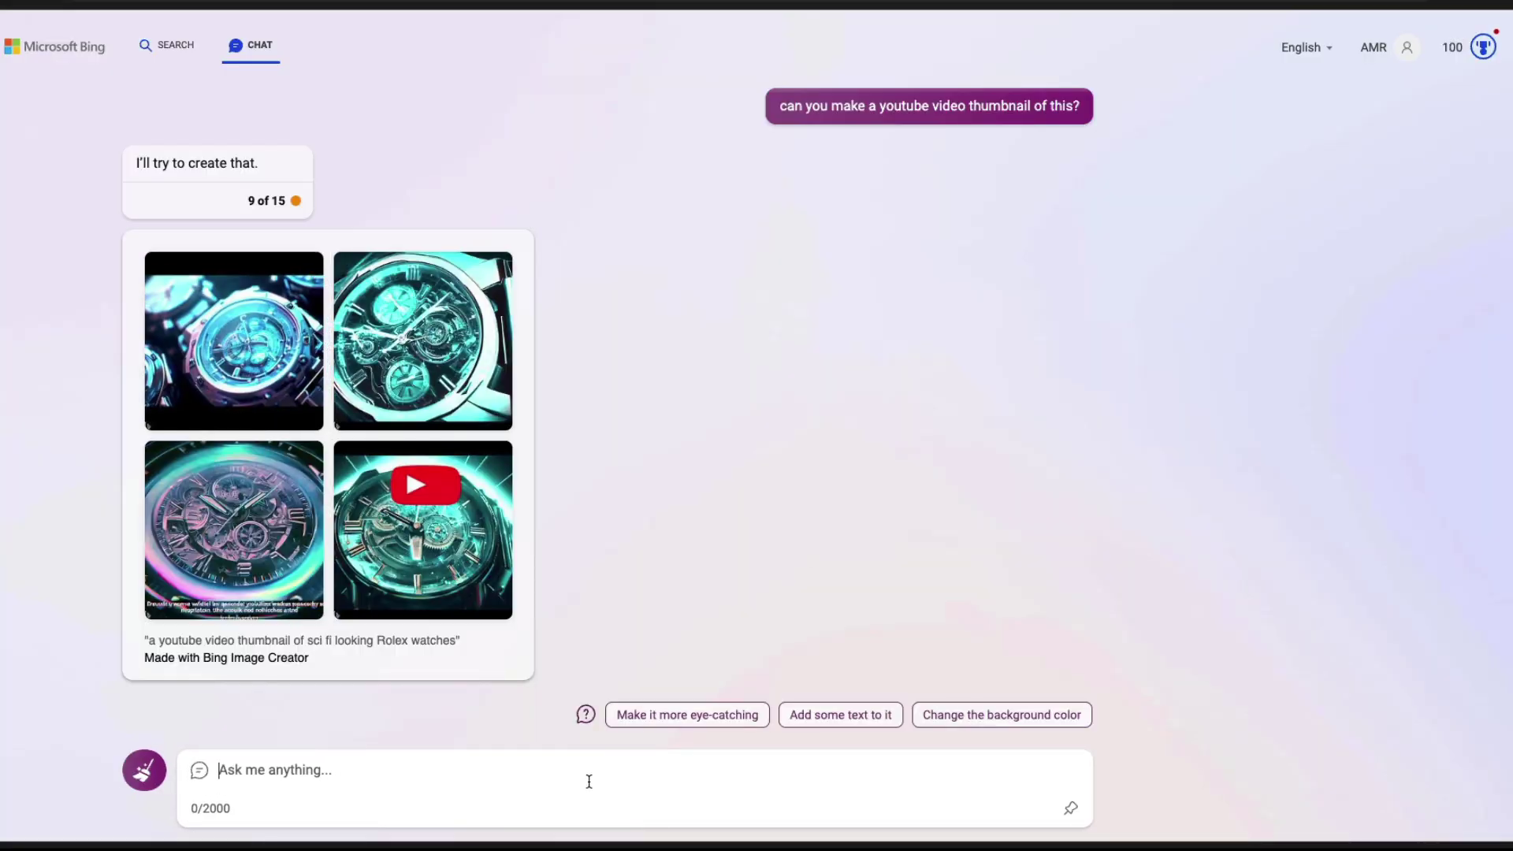
Ask Bing to overlay the text "Amazing" on the images it created.
text(Do yi)
key(ctrl+a)
text(Can )
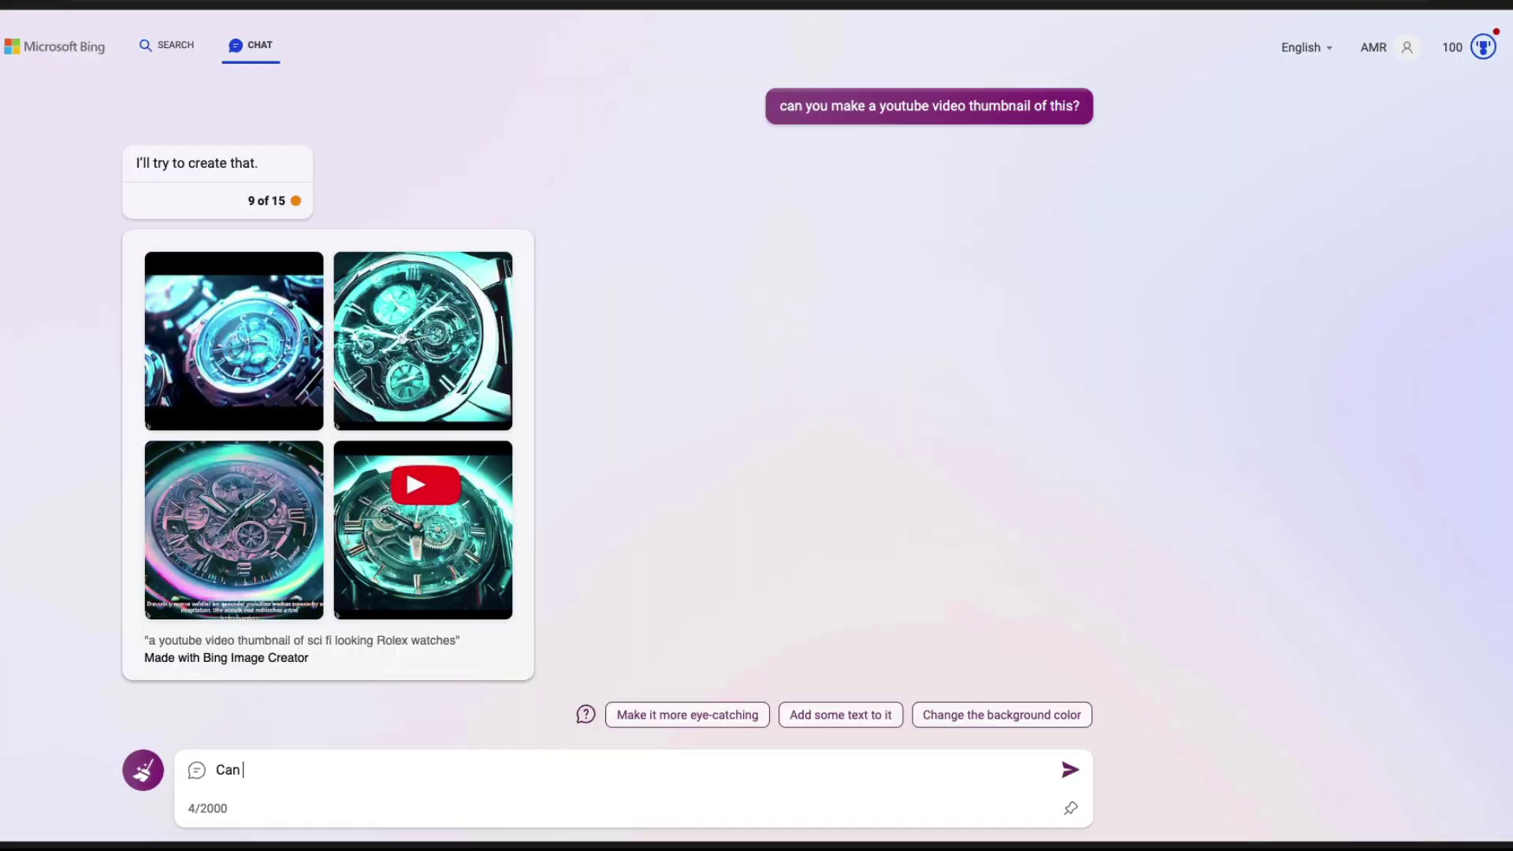
text(you overlay to)
key(BackSpace)
key(BackSpace)
text(ext "Amazing" to )
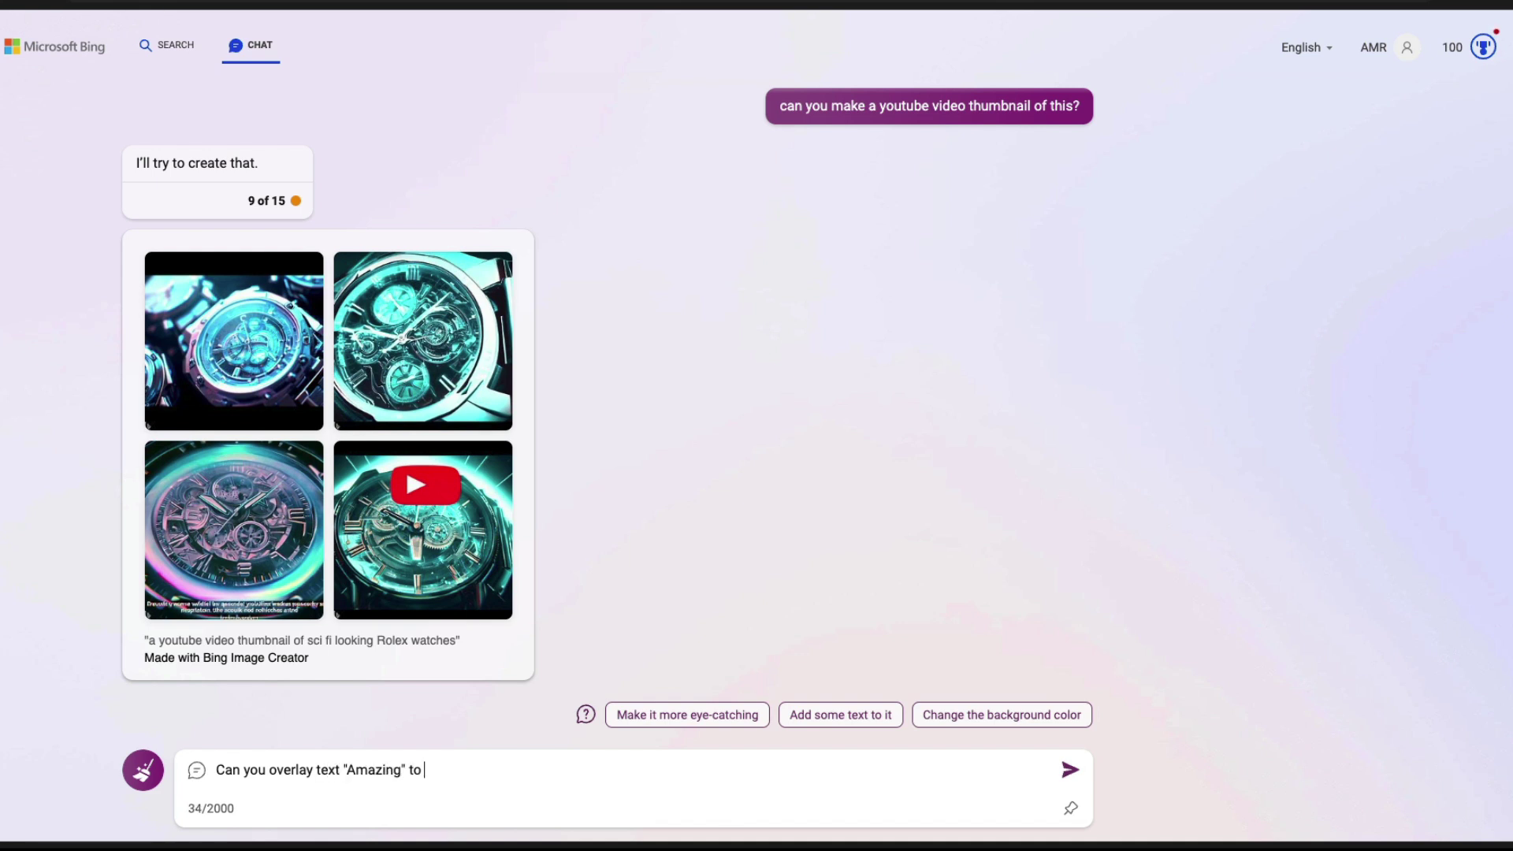
text(these images you created)
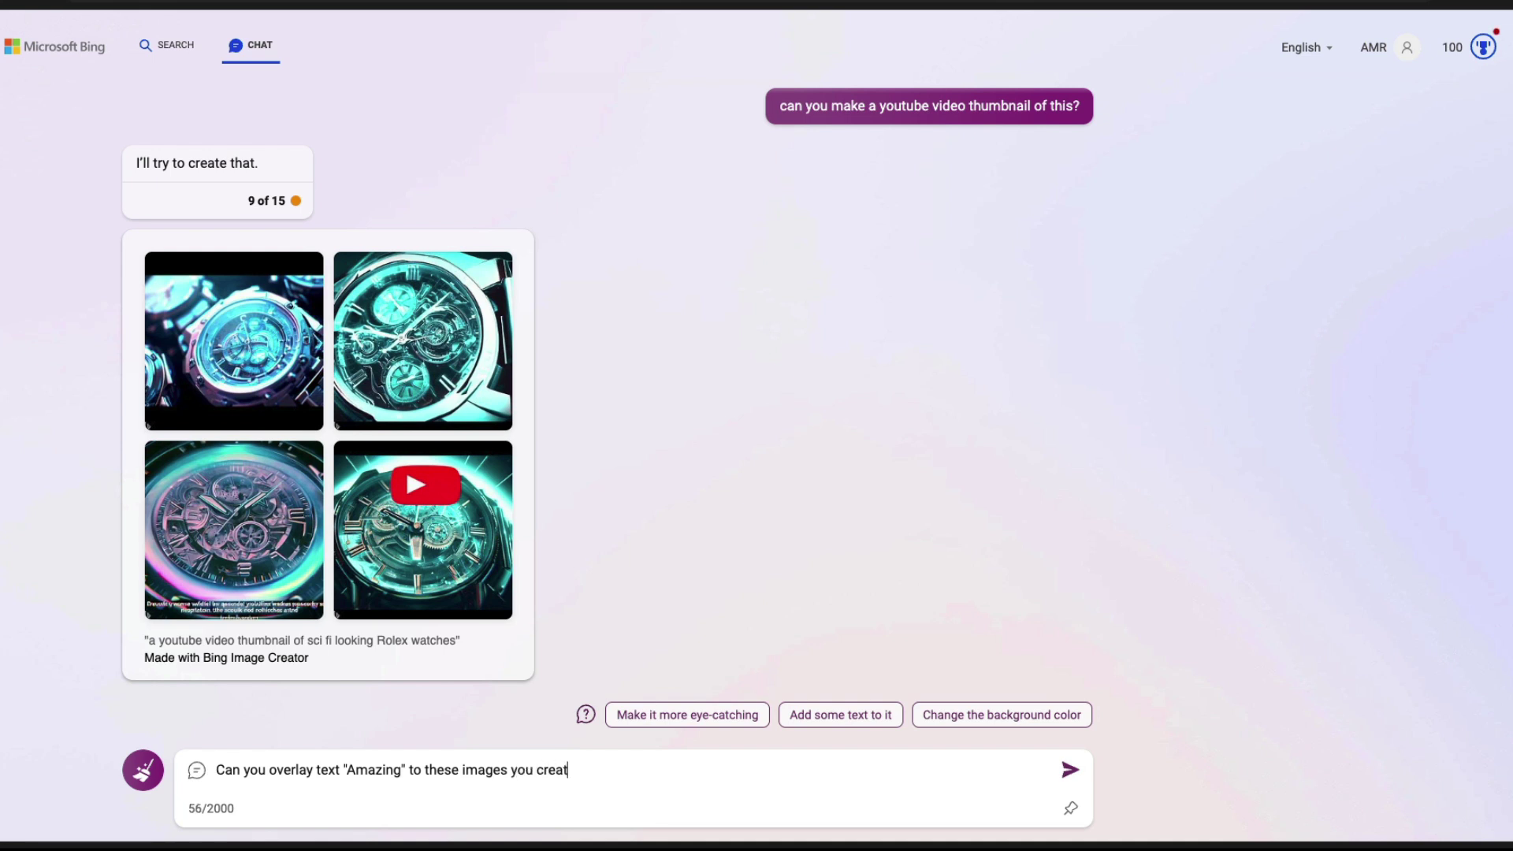
key(Return)
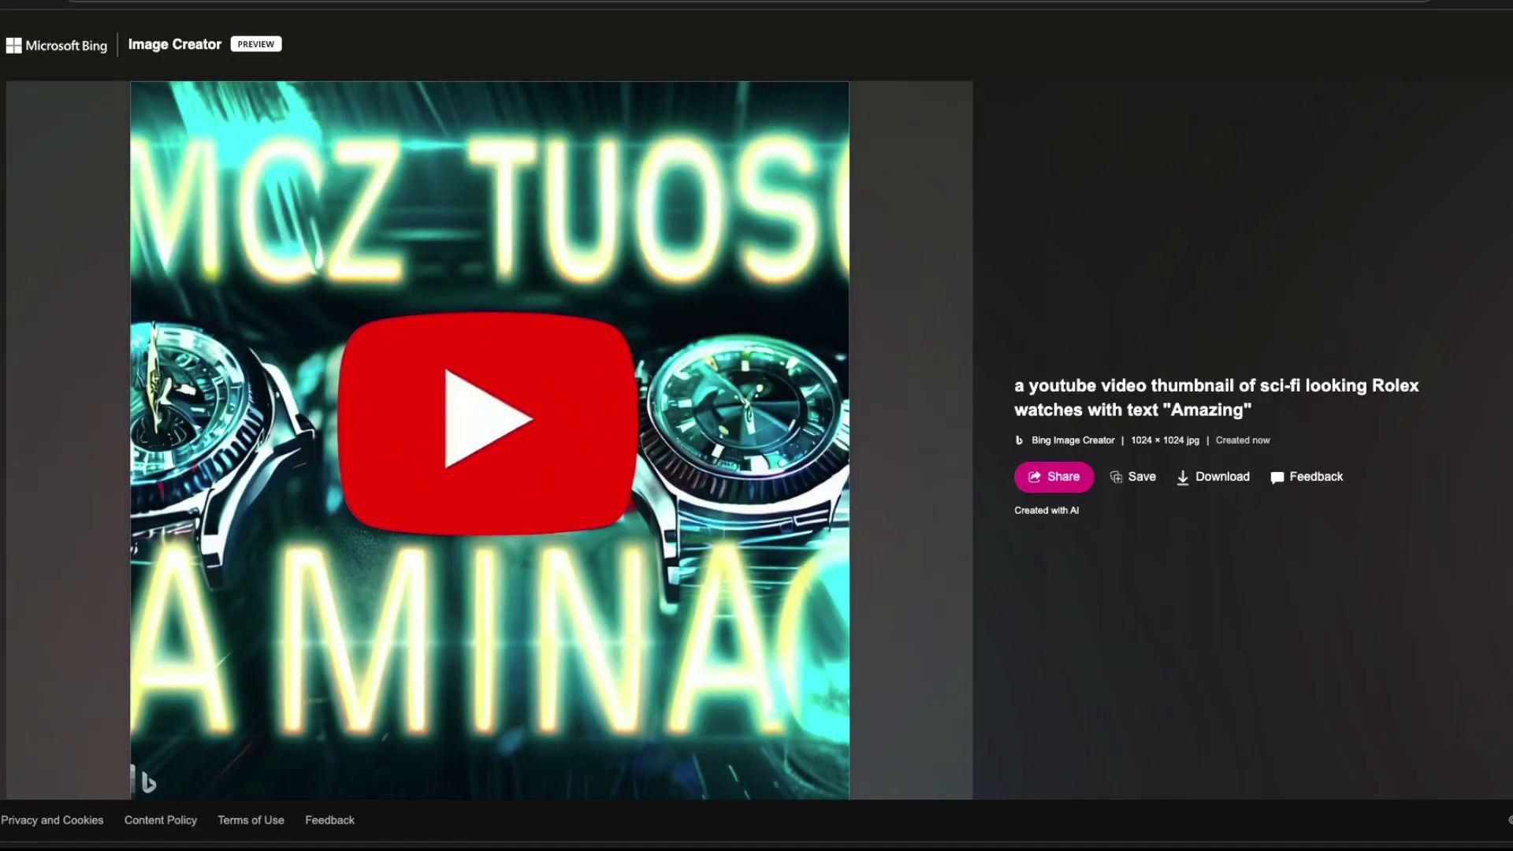
Close the preview and send 'Thank you bing for your help. Loved our interaction!'.
key(ctrl+w)
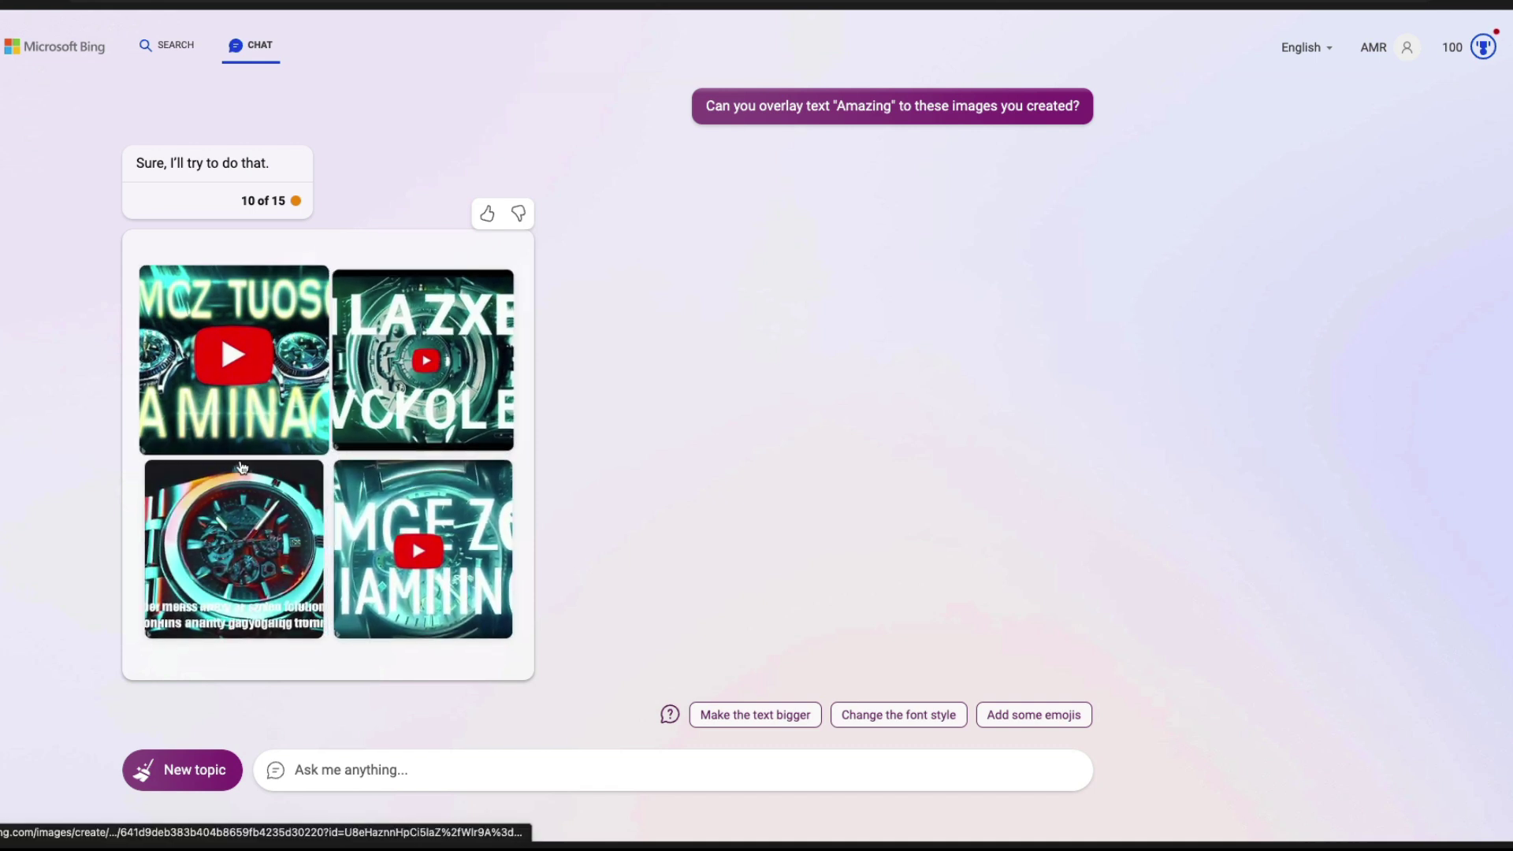
click(476, 763)
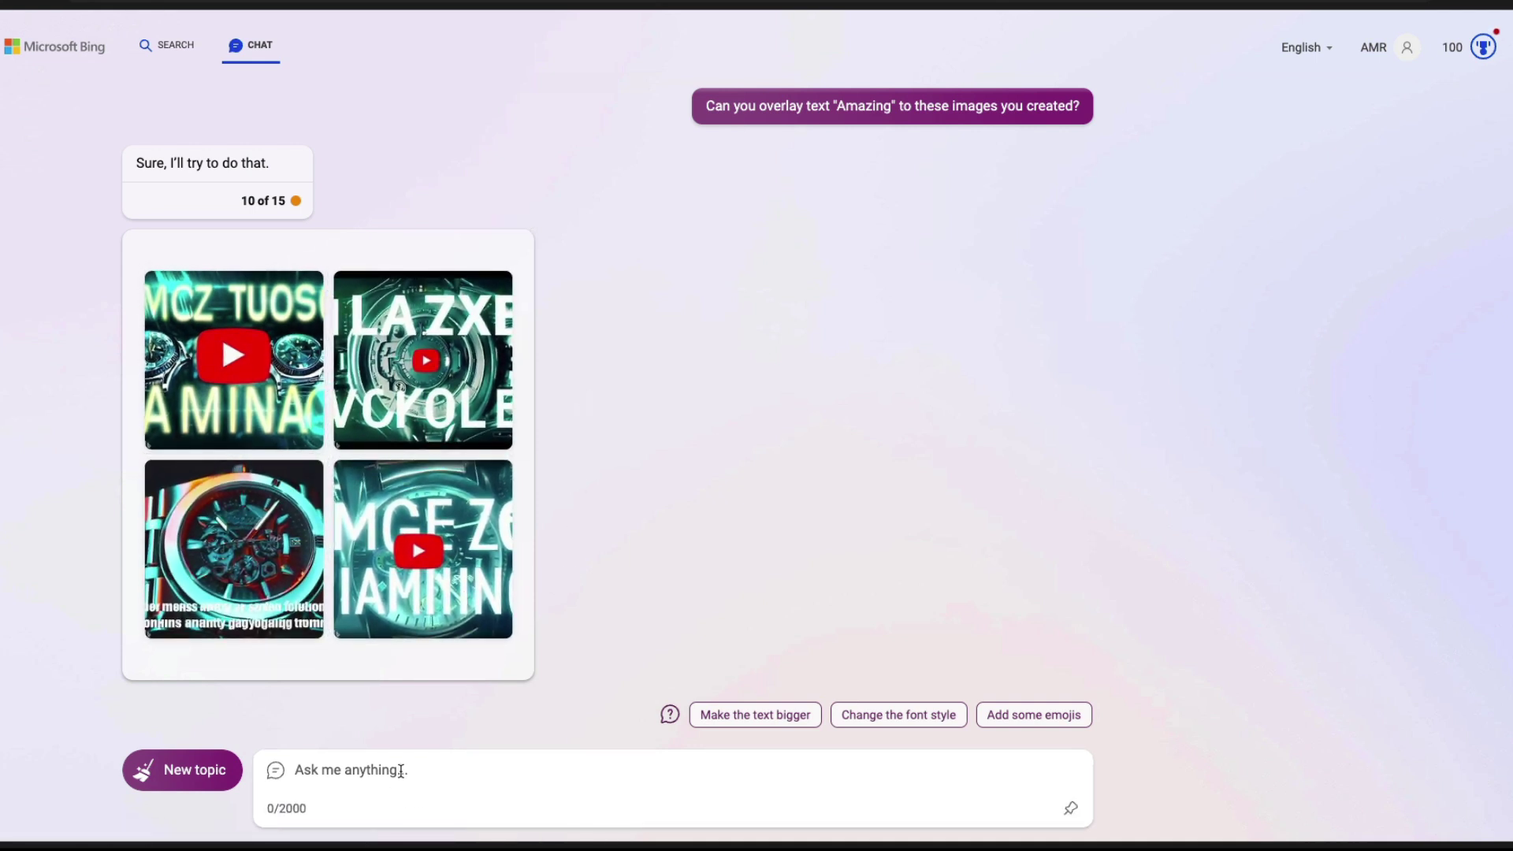
text(Thank you )
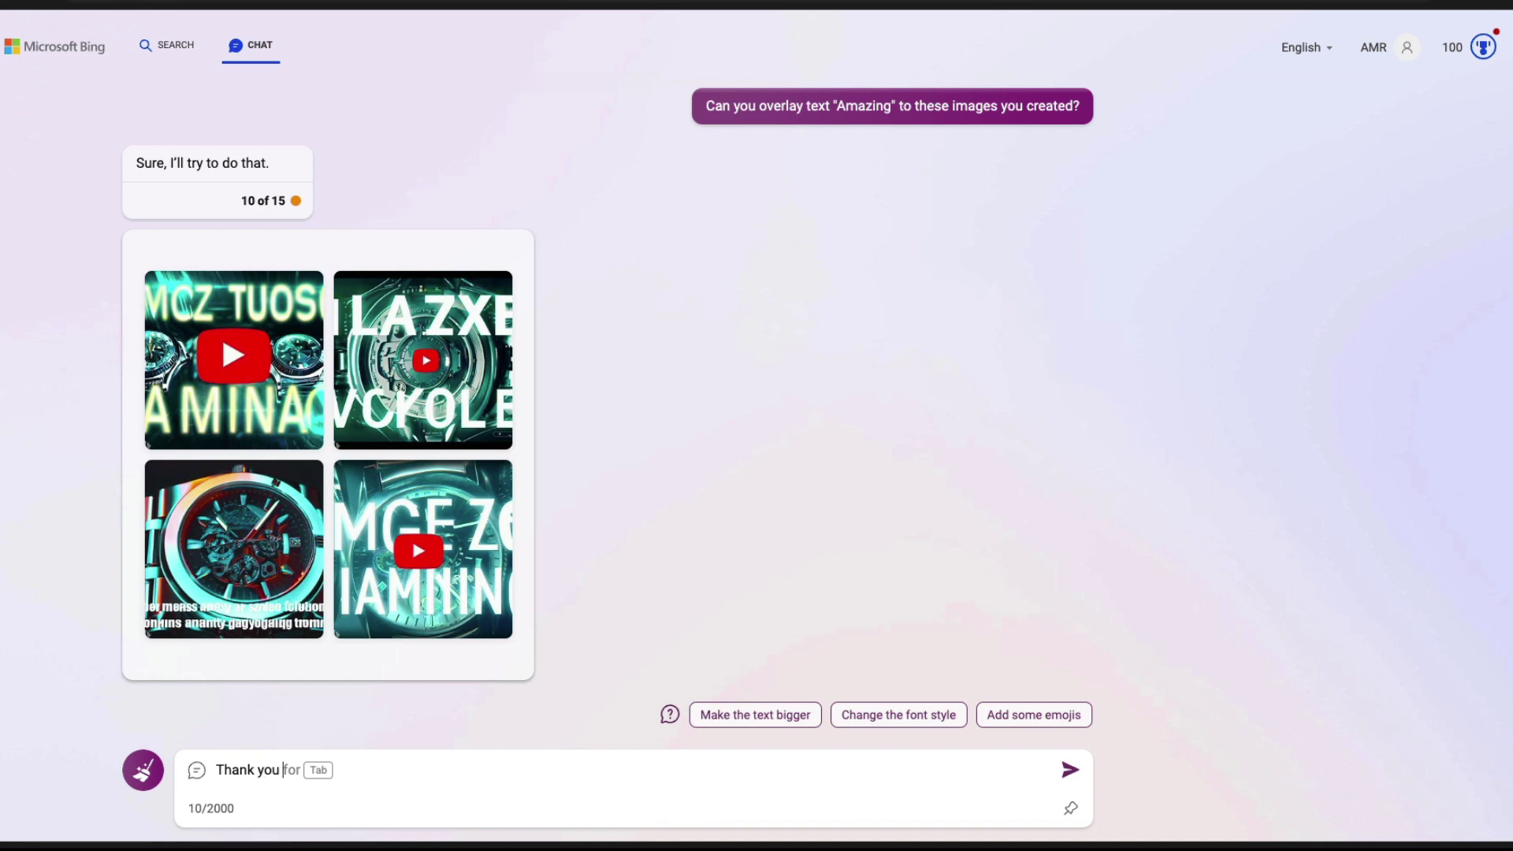
text(bing for your help. Loved our)
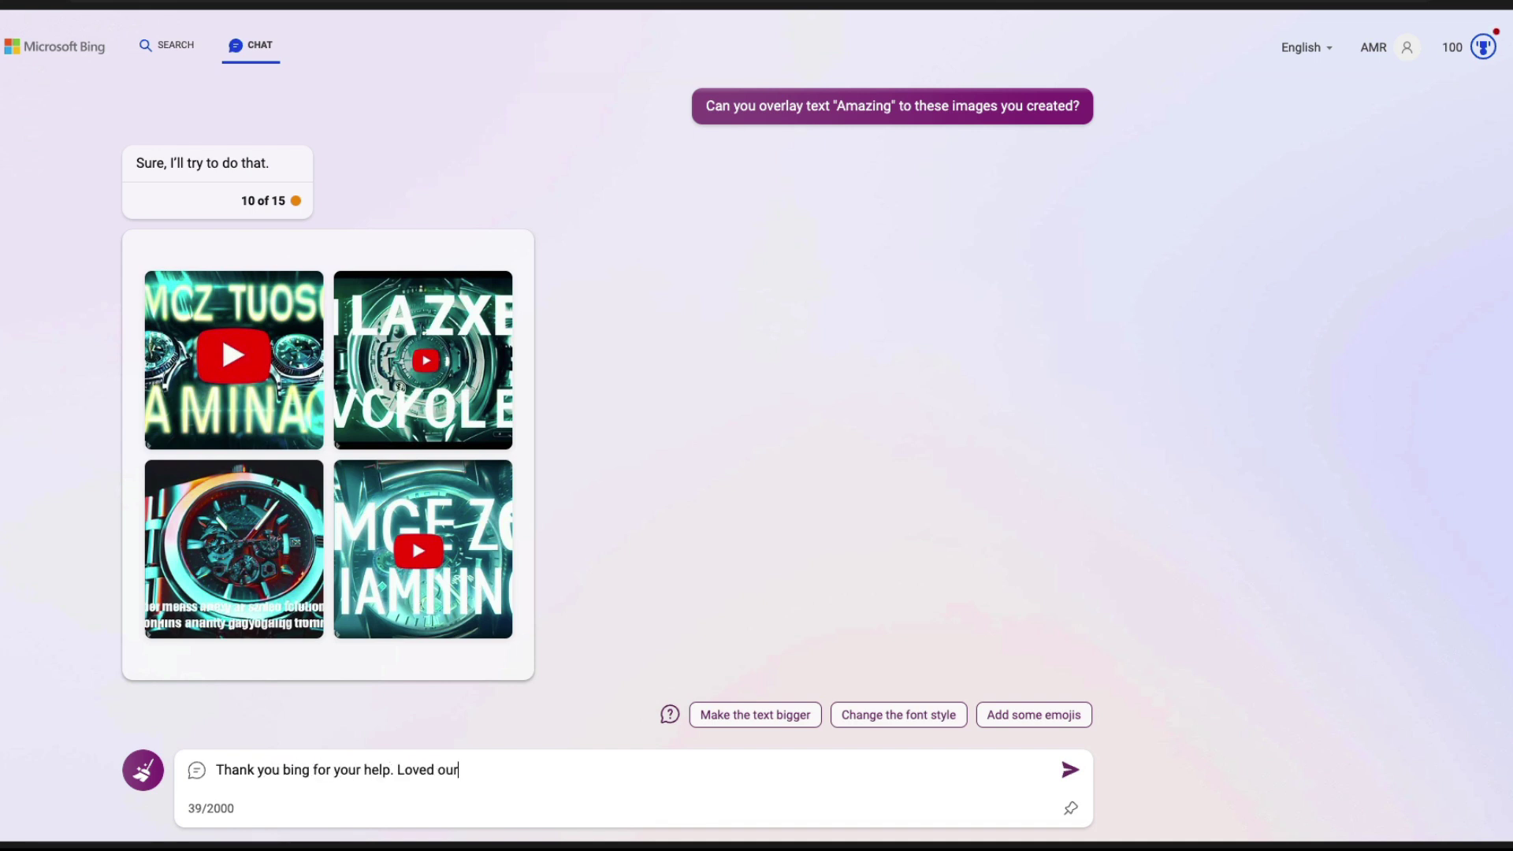
text( interactio)
key(BackSpace)
key(BackSpace)
key(BackSpace)
text(tion!)
key(Return)
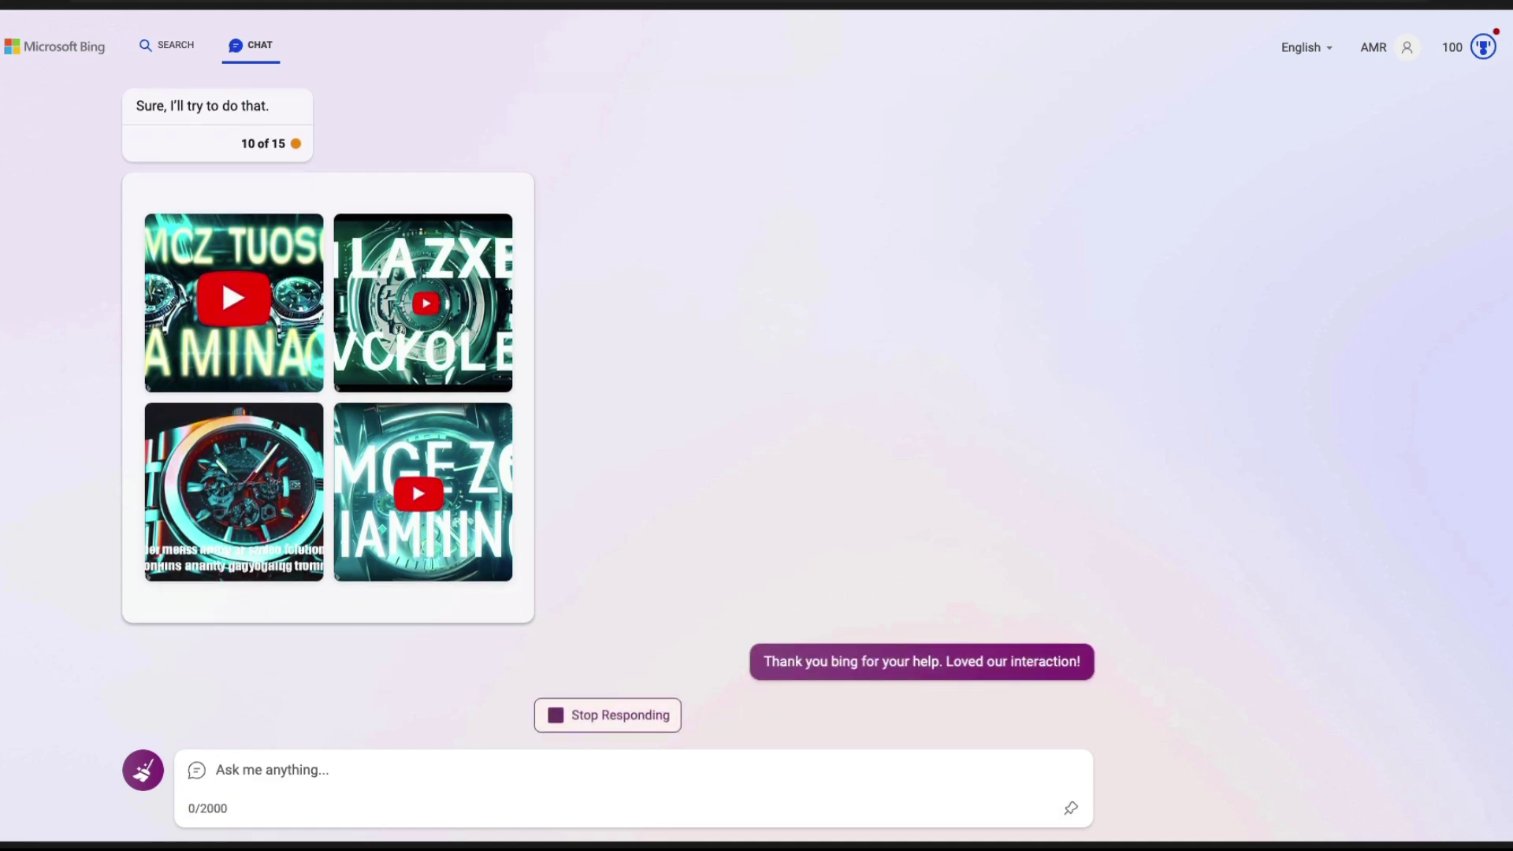